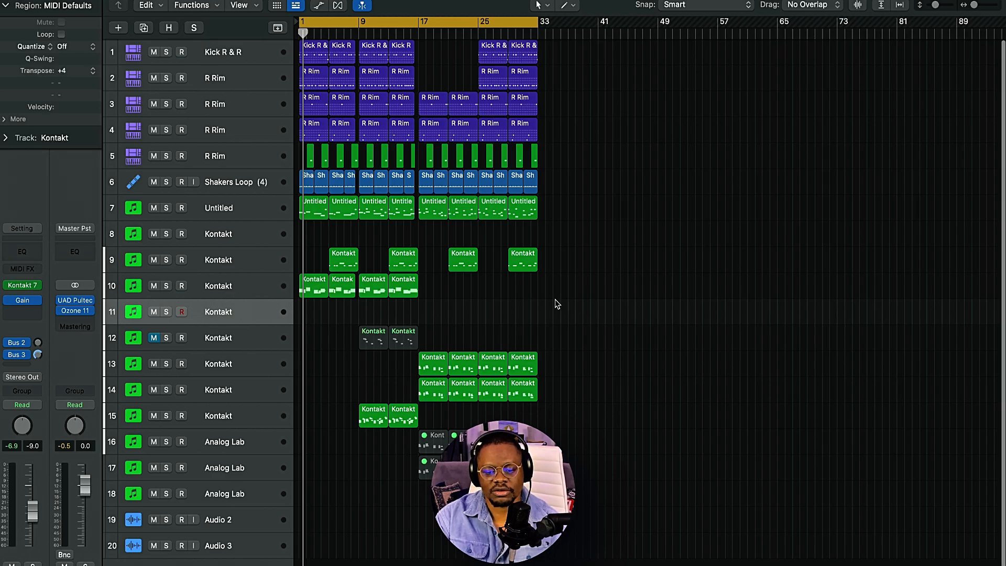
scroll(556, 302, up, 5)
scroll(556, 303, down, 6)
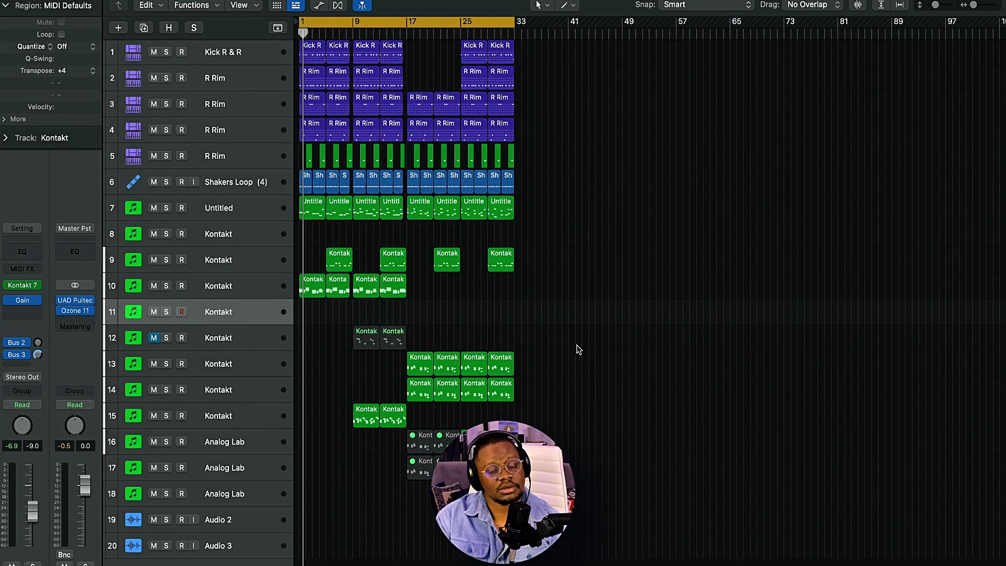
scroll(604, 337, up, 2)
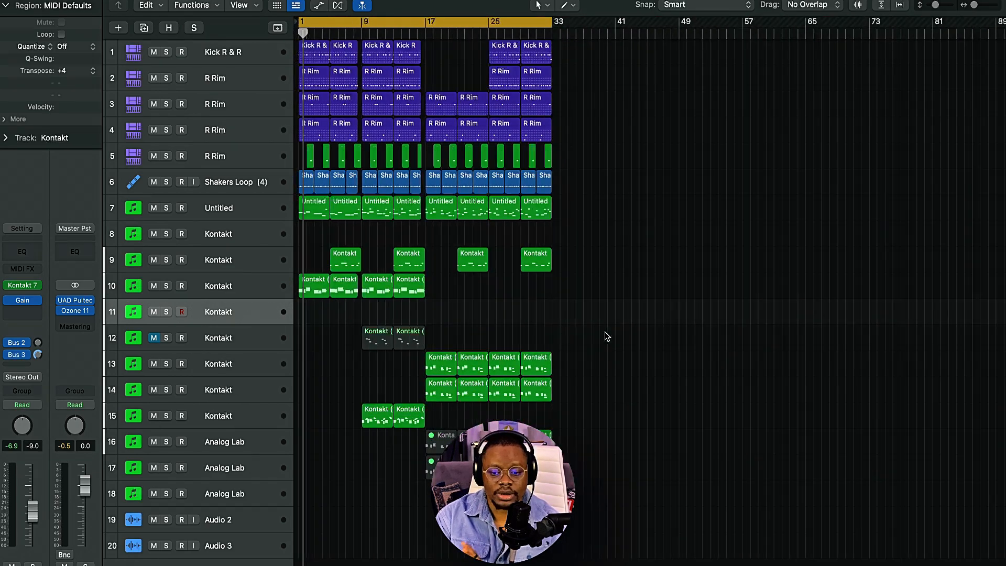
scroll(607, 337, down, 3)
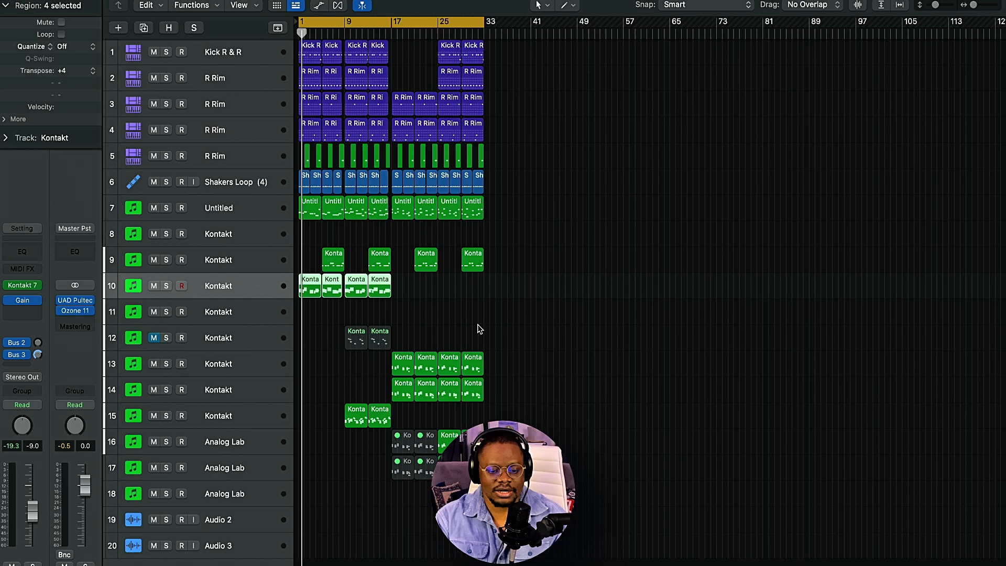
Step: Solo Kontakt track 10 and play it back on its own
click(166, 286)
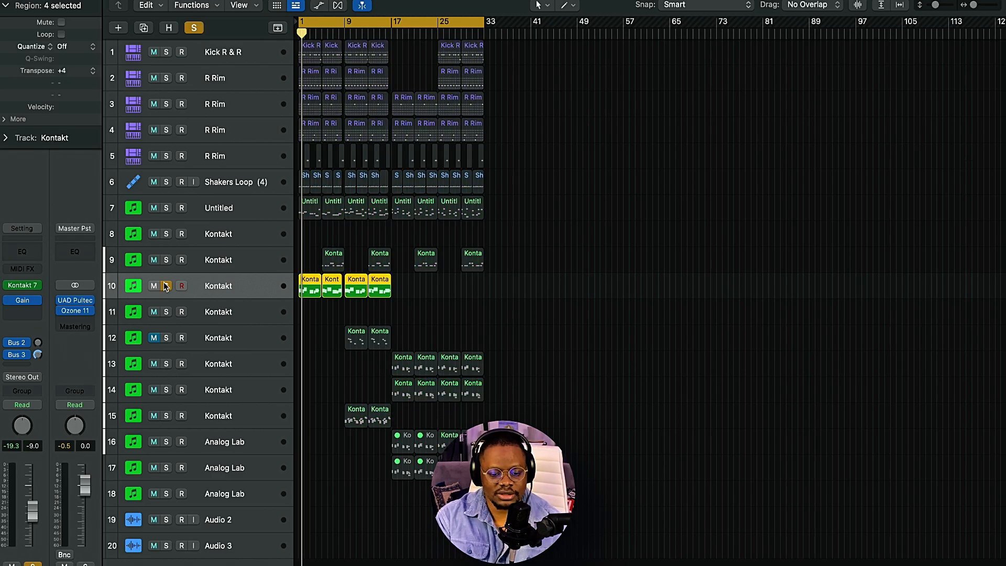
key(space)
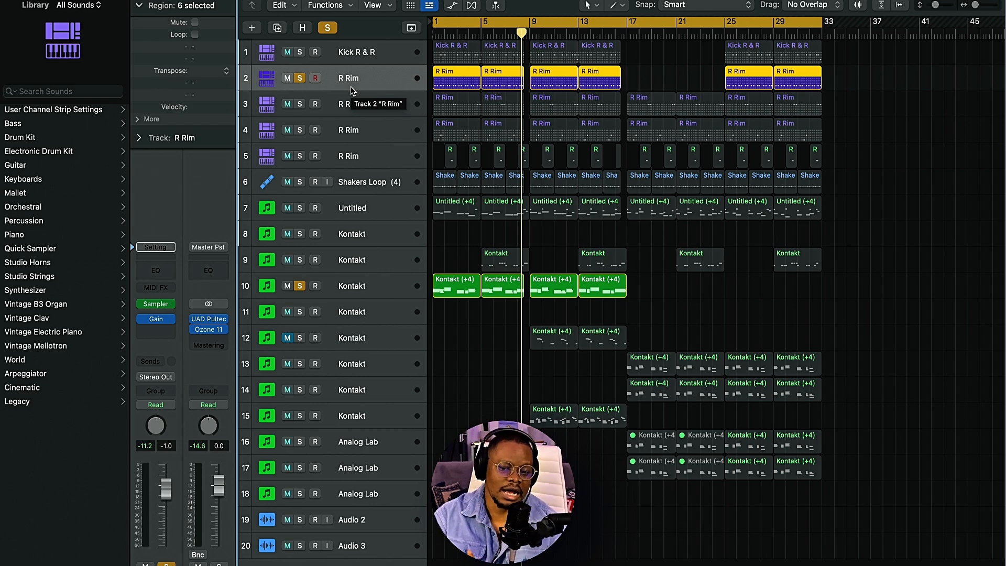
Step: Create a software instrument Pattern track with an empty channel strip and open a new pattern region at bar 1
click(252, 28)
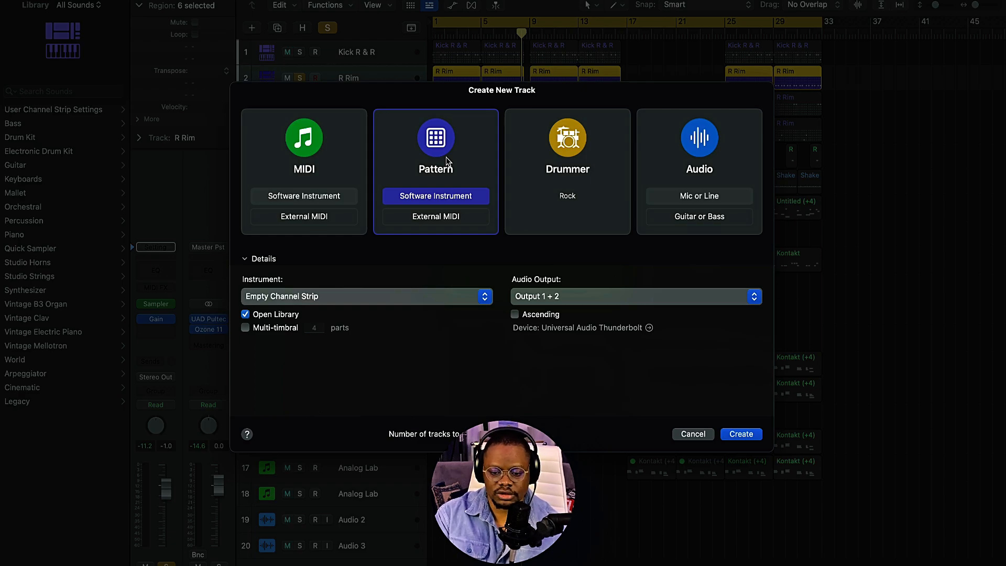
key(Return)
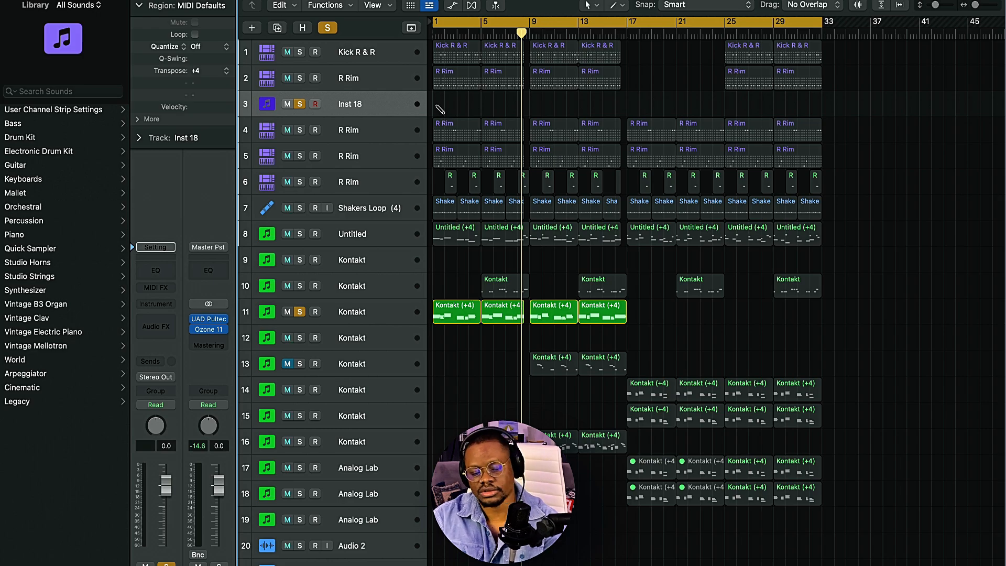
double_click(436, 109)
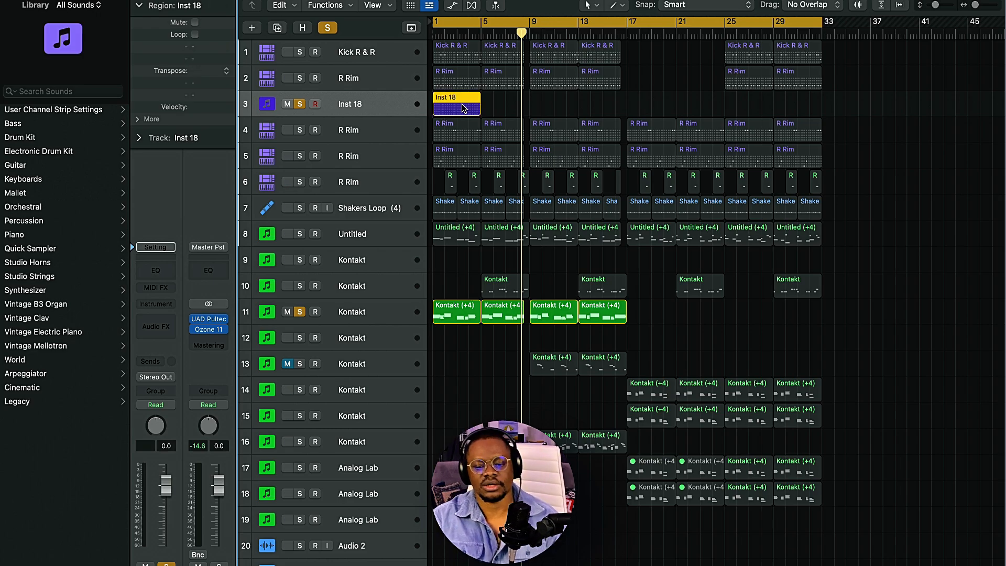
double_click(461, 104)
drag(568, 303, 355, 253)
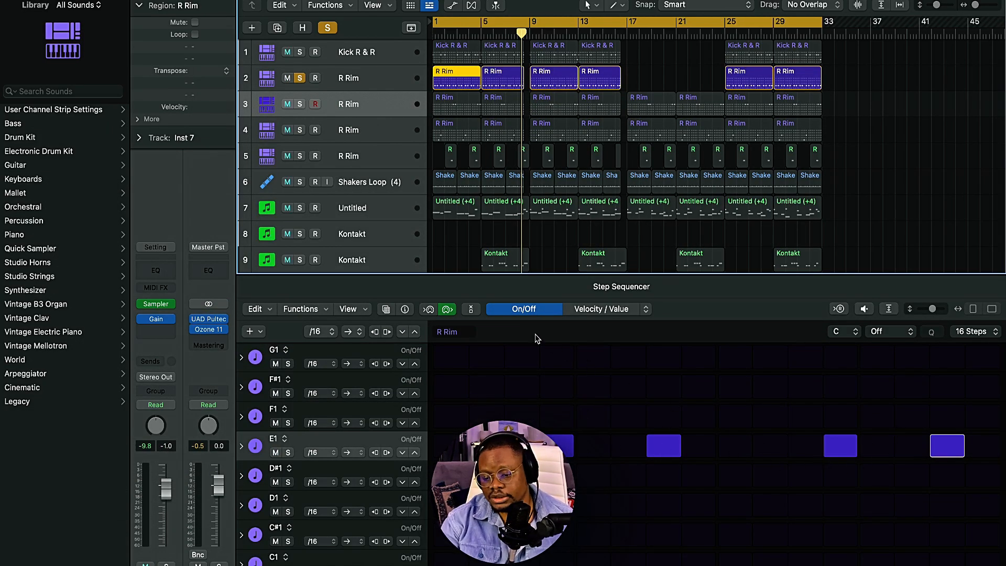
Step: Set the R Rim pattern's length to 64 steps and audition the pattern with its second half displayed
key(space)
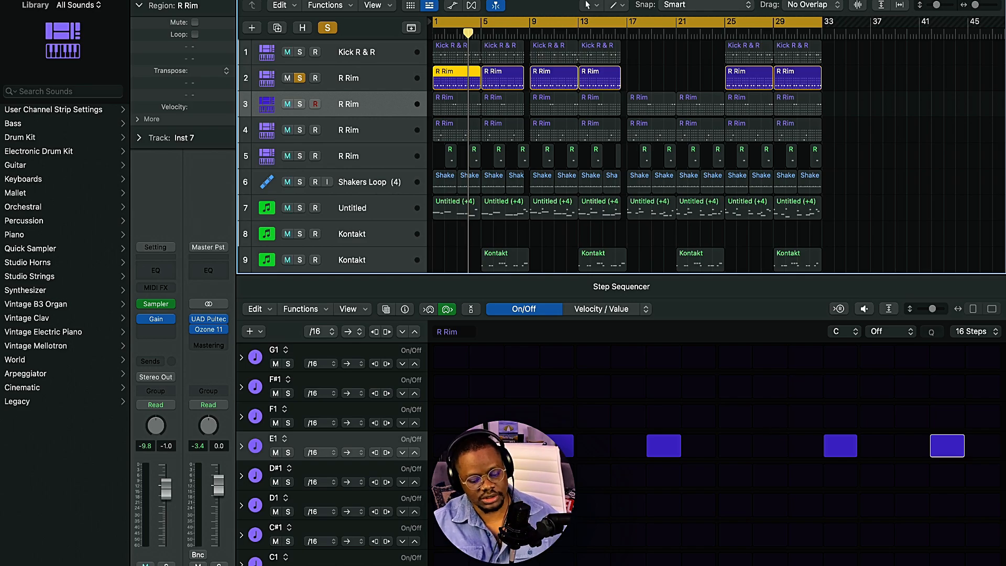
click(973, 335)
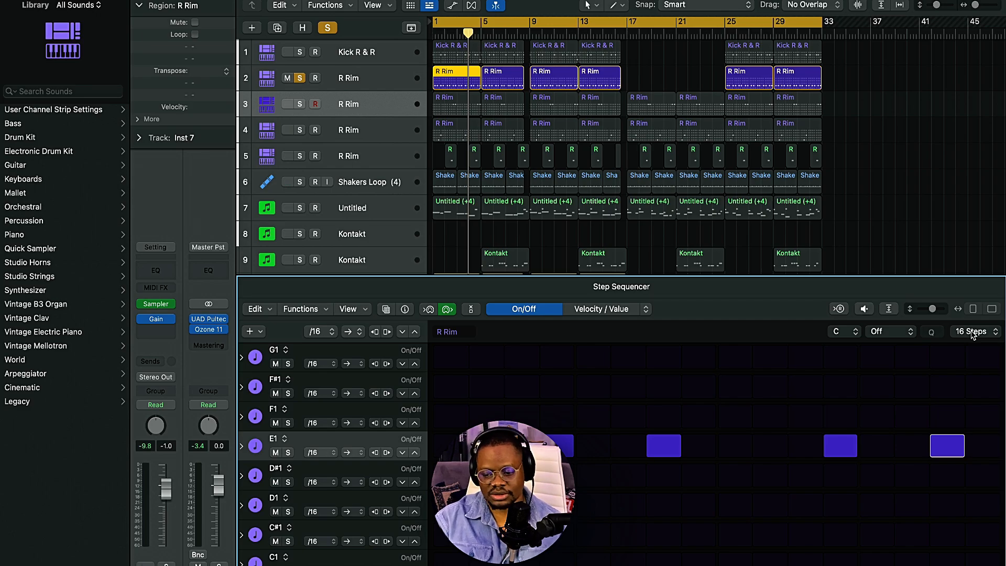
click(973, 331)
click(980, 389)
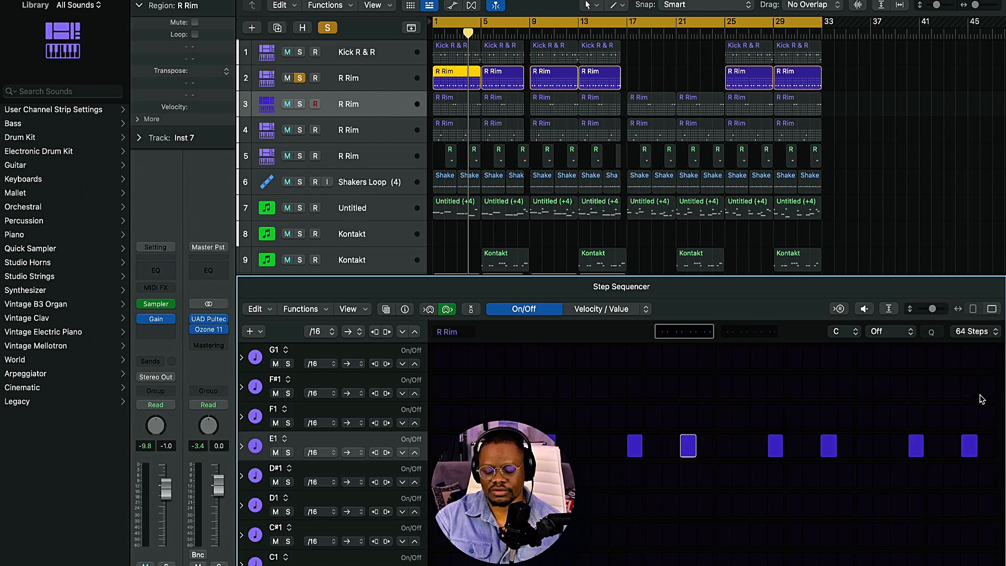
click(750, 332)
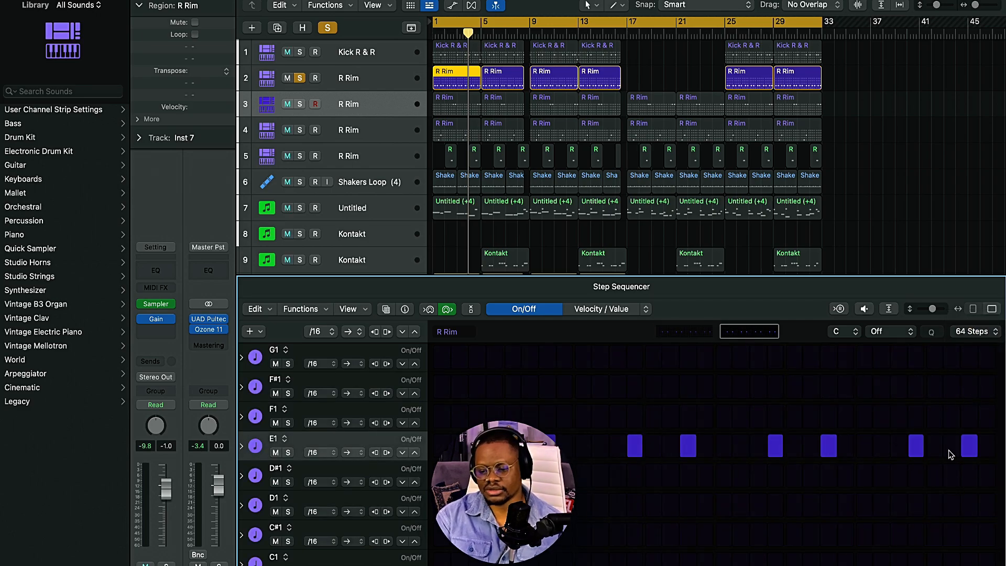
key(space)
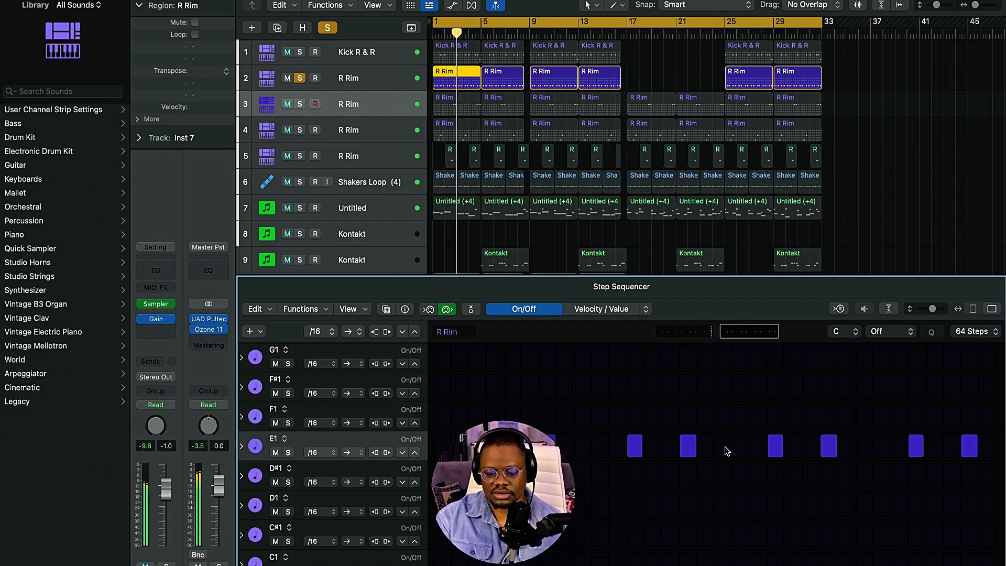
click(739, 447)
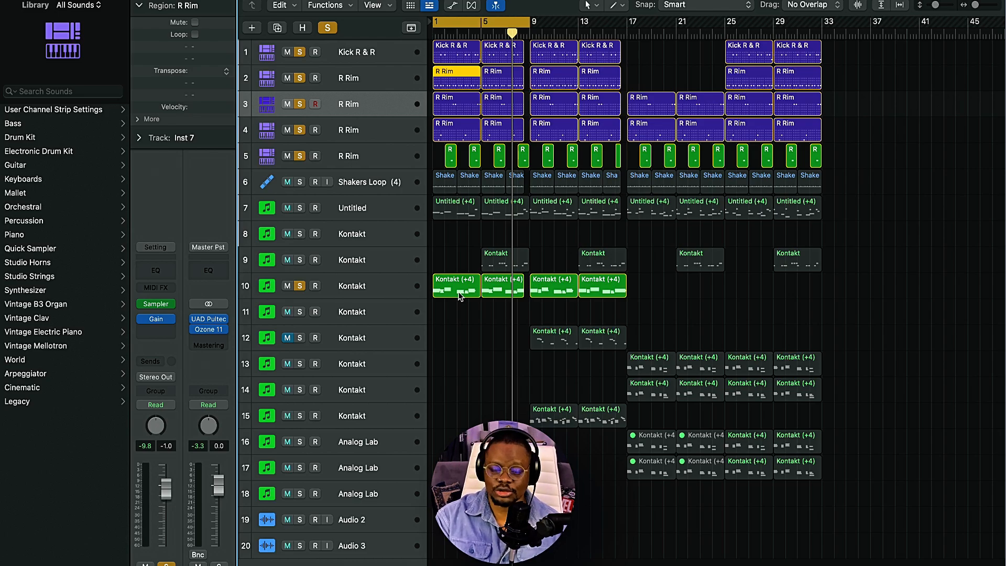
Step: Play the soloed drum and Kontakt tracks from bar 1 and add Shakers Loop (4) to the solo
key(Return)
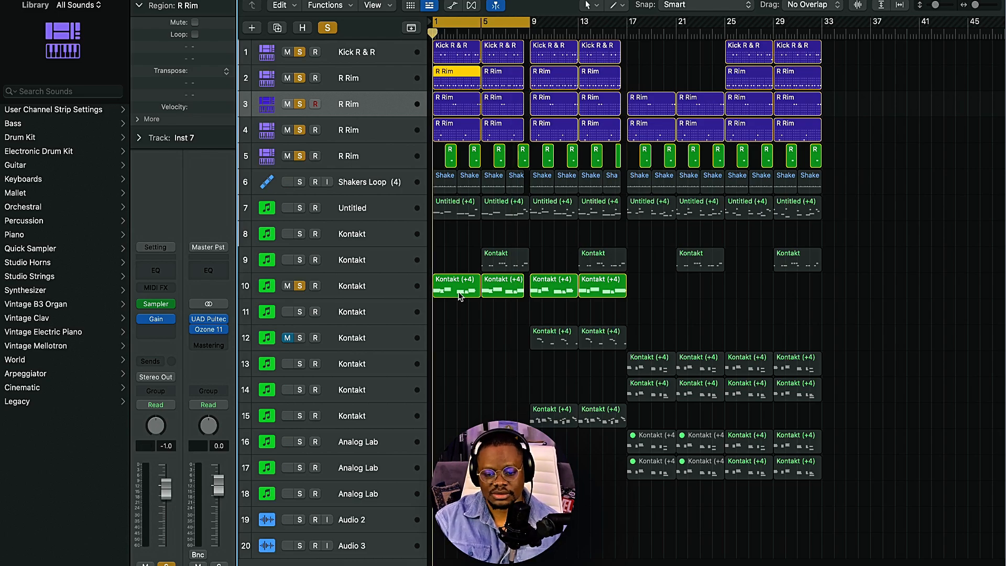
key(space)
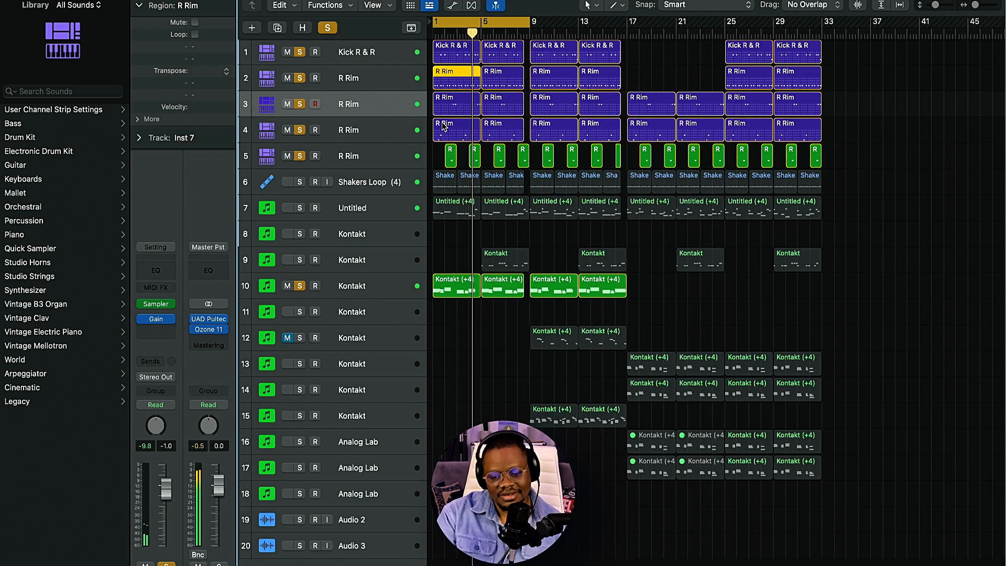
click(300, 182)
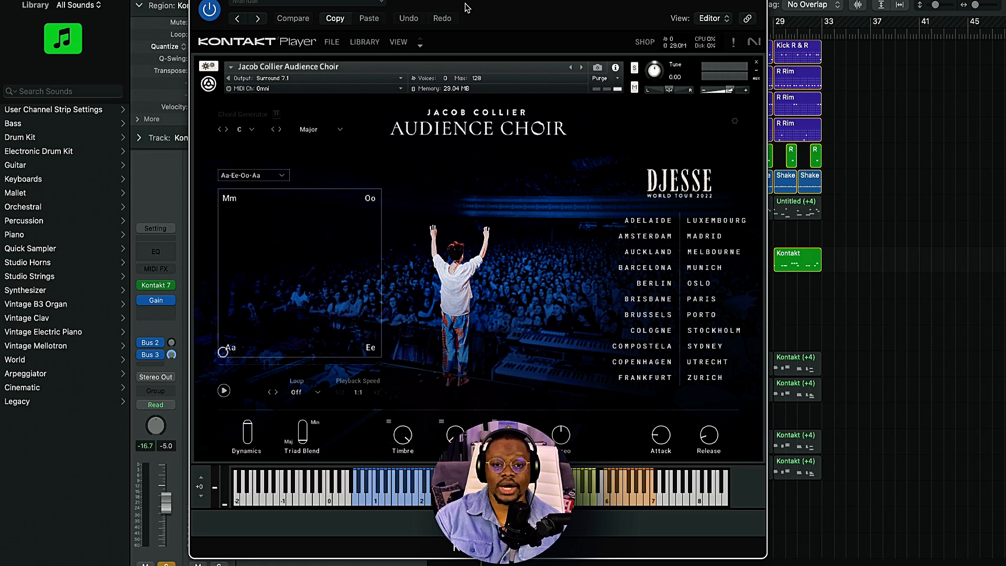
Step: Audition Kontakt track 9 from bar 5 as the only soloed track, and clear the solo
drag(477, 6, 442, 4)
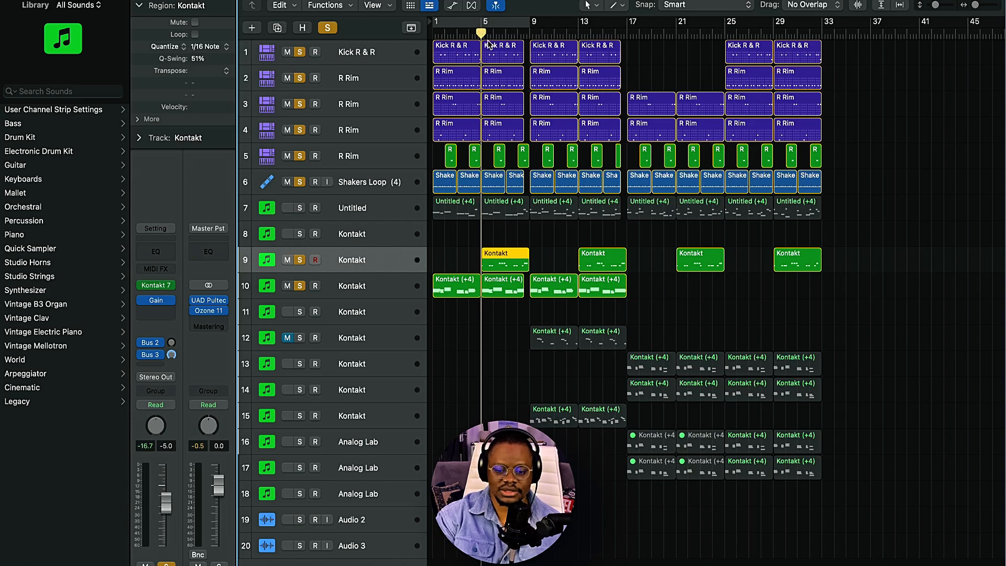
click(355, 265)
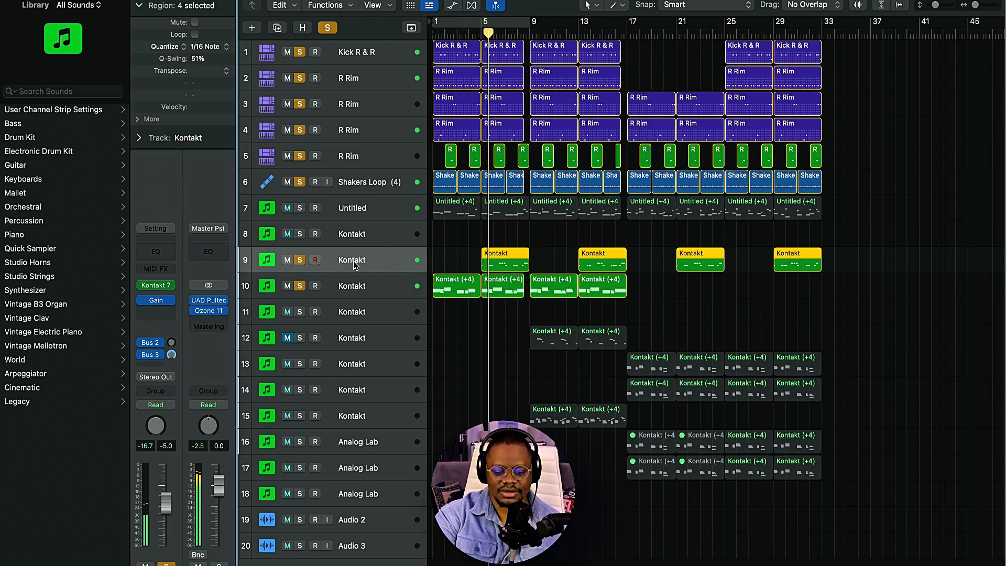
key(ctrl+s)
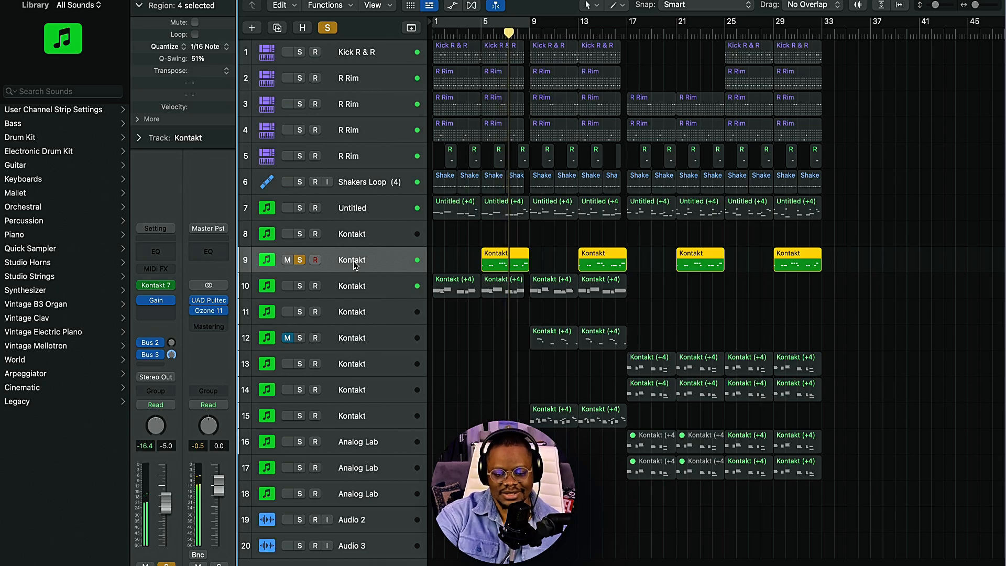
key(ctrl+s)
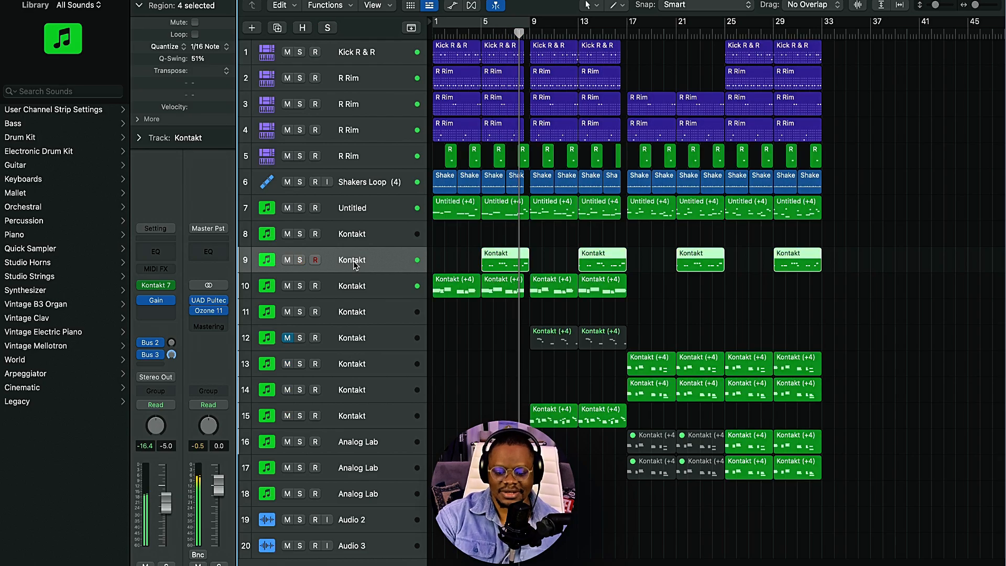
Step: Turn on the cycle area from bar 1 to bar 9 and listen with Untitled track 7 muted
key(c)
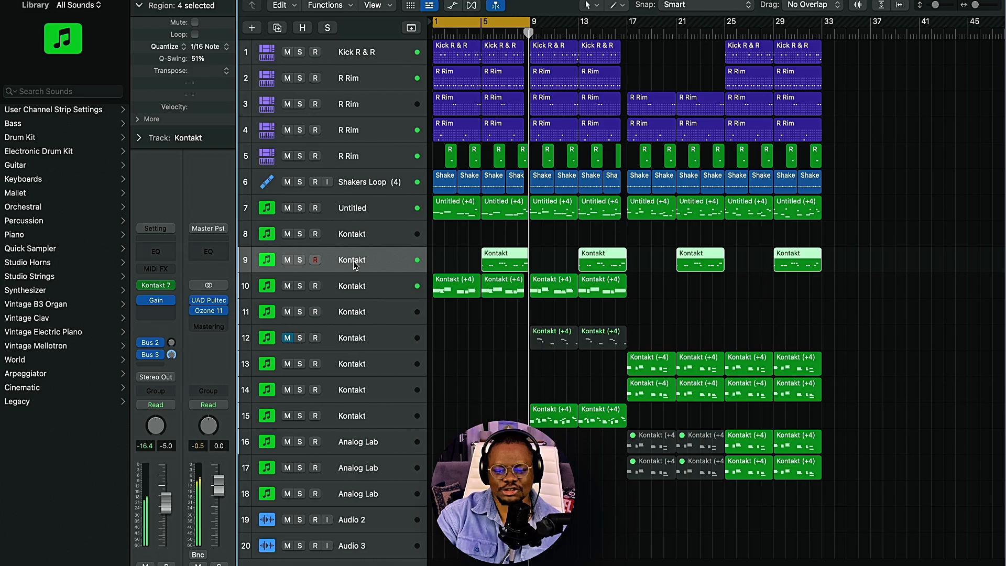
click(288, 208)
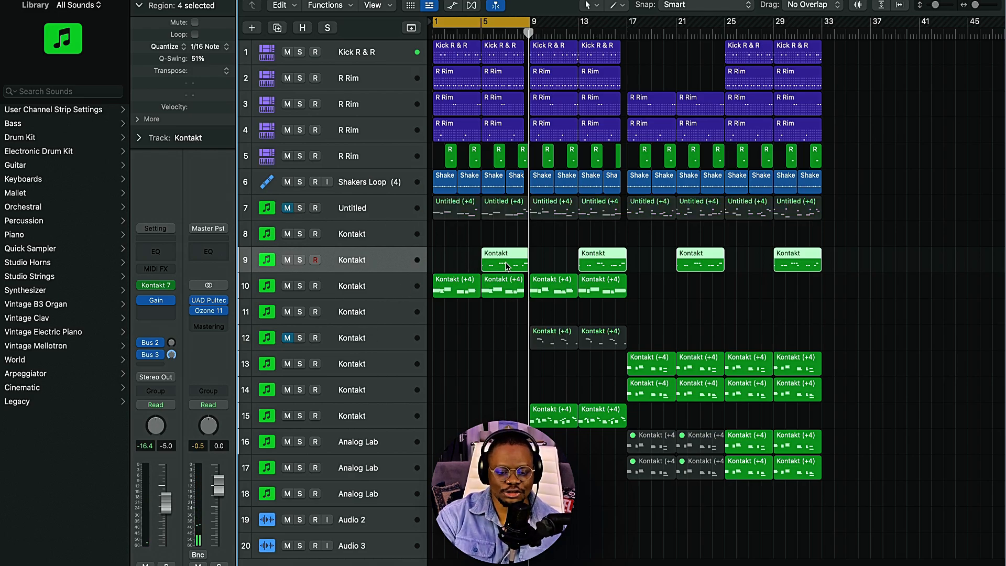
mouse_move(159, 305)
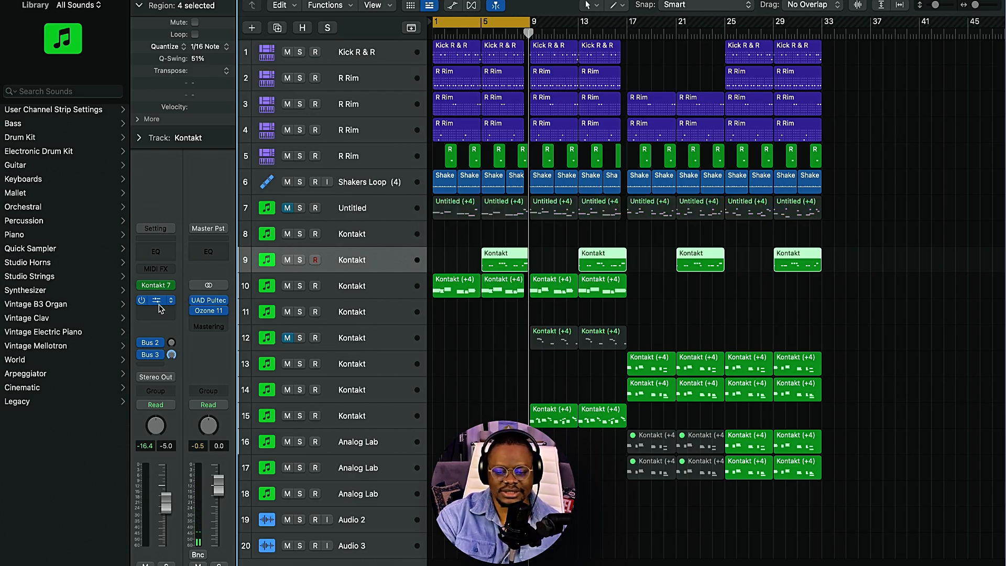
click(481, 32)
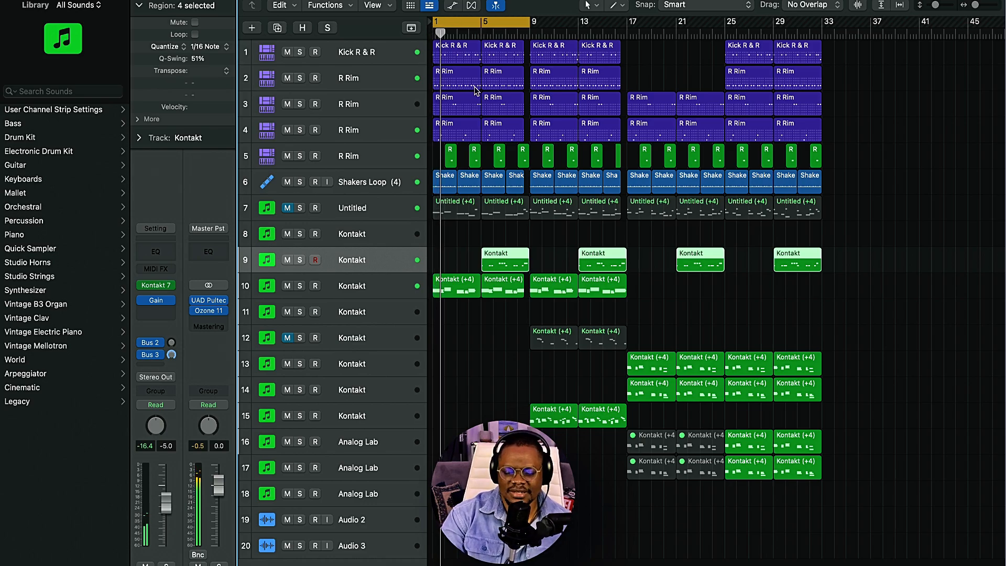
Step: Unmute Untitled track 7 and open its Analog Lab instrument window, moving the window fully into view
click(377, 212)
click(289, 209)
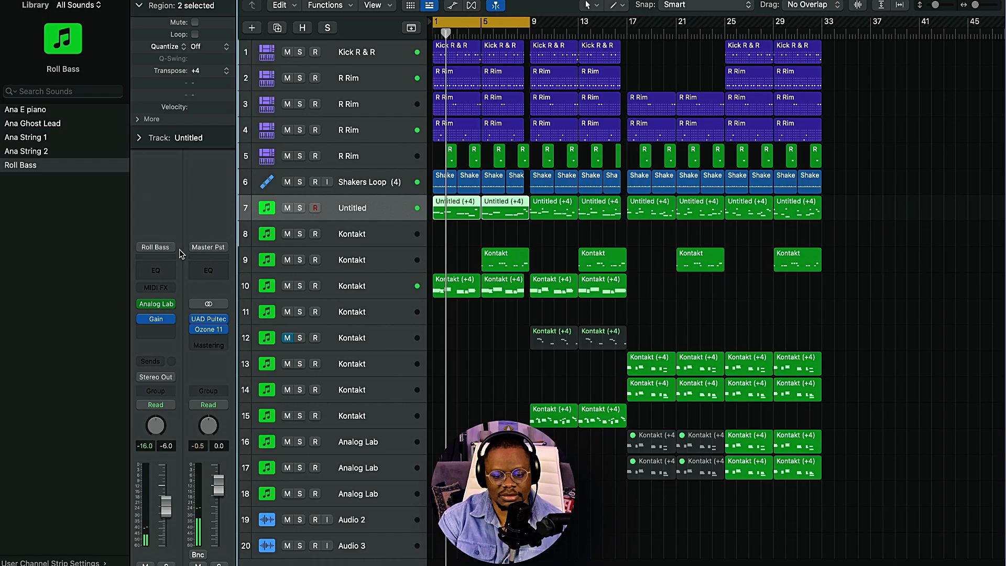
click(156, 305)
click(420, 134)
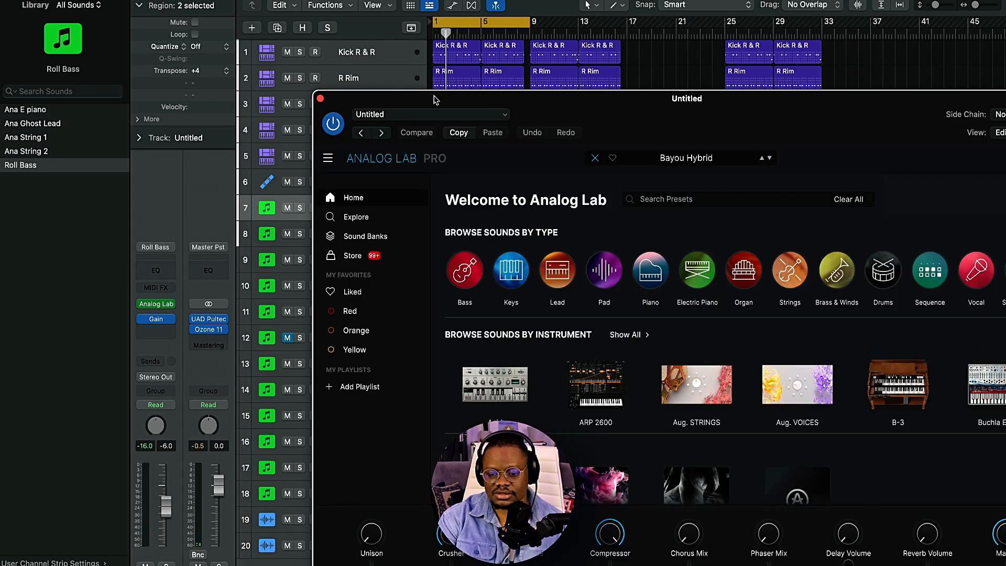
drag(594, 122, 446, 14)
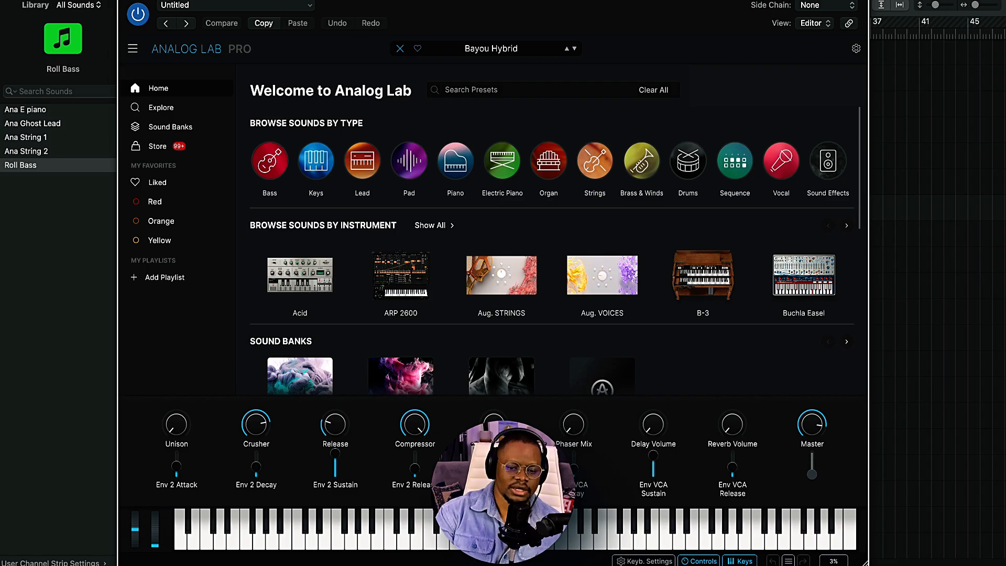
Step: Play the arrangement and examine the bass notes of the selected Untitled regions in the Piano Roll
key(space)
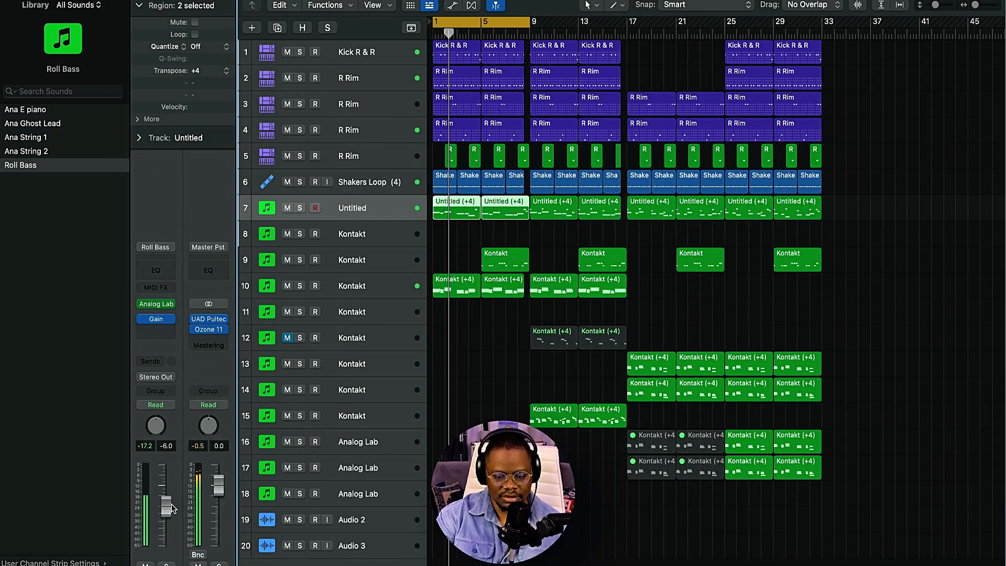
key(p)
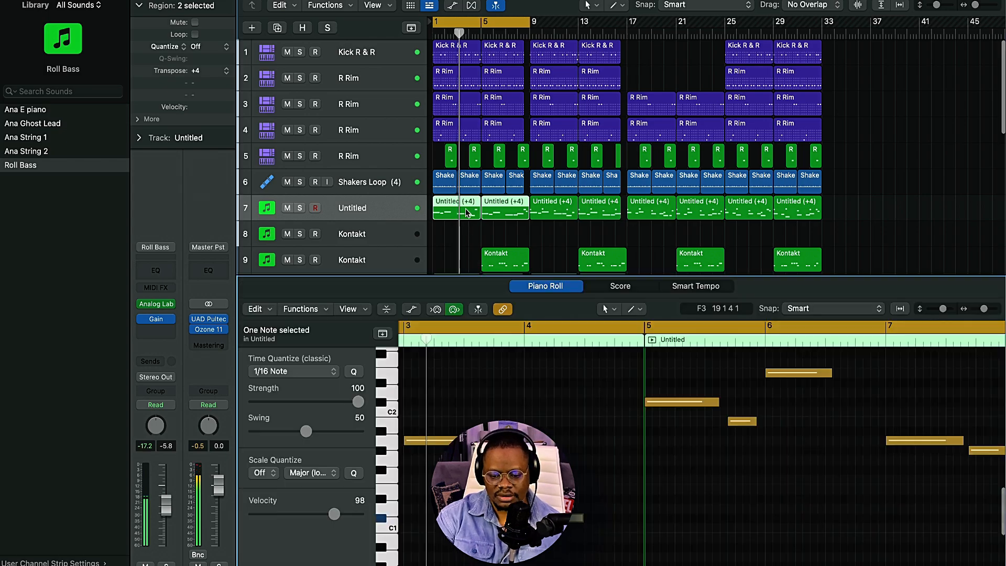
scroll(559, 439, down, 5)
scroll(559, 439, up, 3)
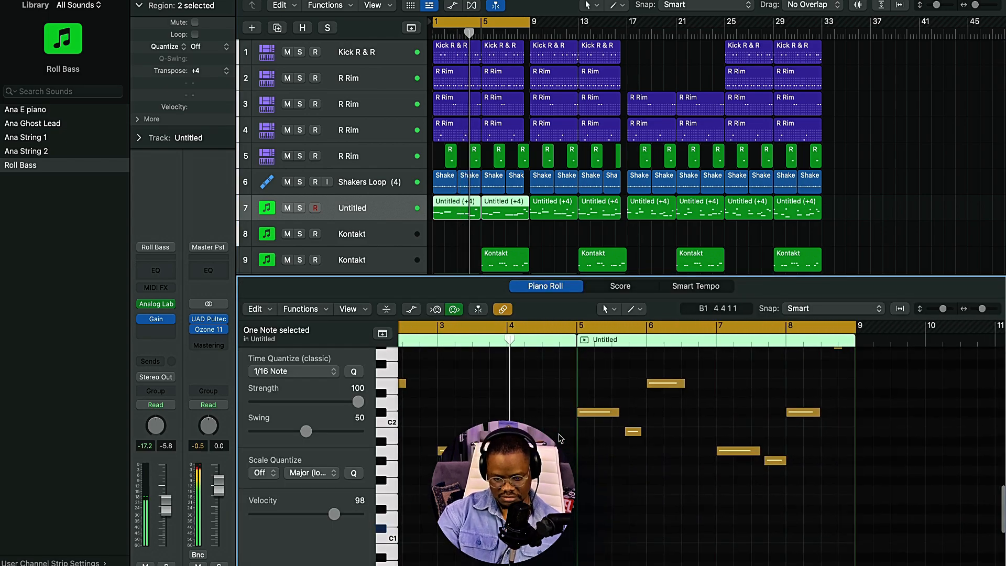
scroll(559, 439, up, 3)
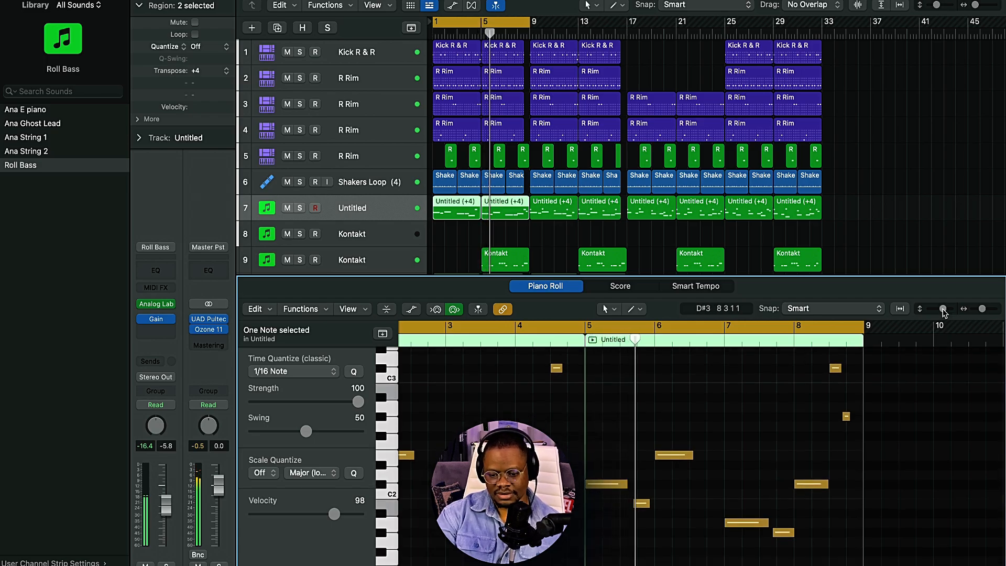
drag(944, 309, 939, 310)
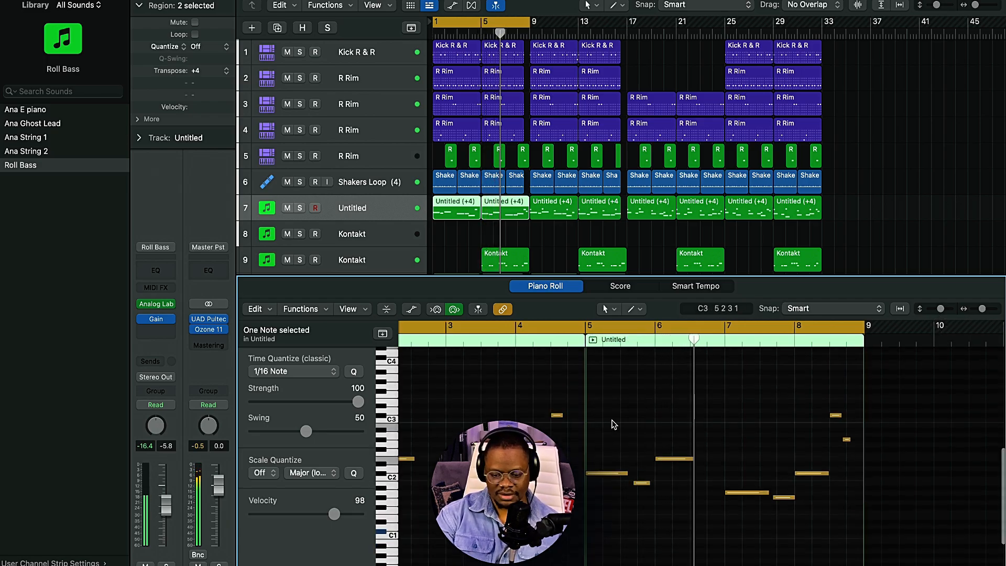
scroll(559, 446, down, 5)
scroll(526, 448, down, 2)
scroll(526, 447, up, 5)
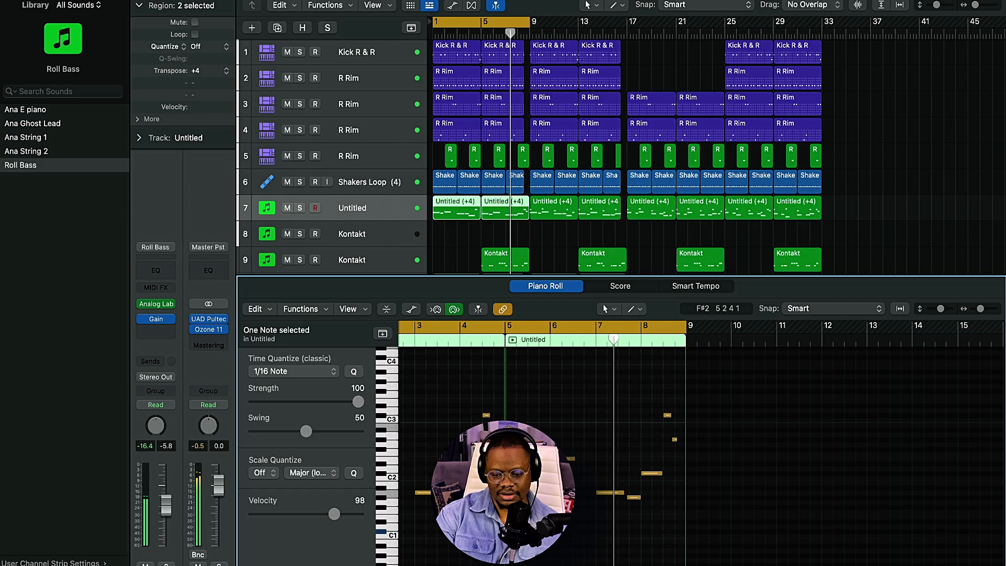
Step: Examine the bass notes of the first four Untitled regions on track 7 one by one in the Piano Roll
scroll(527, 448, left, 1)
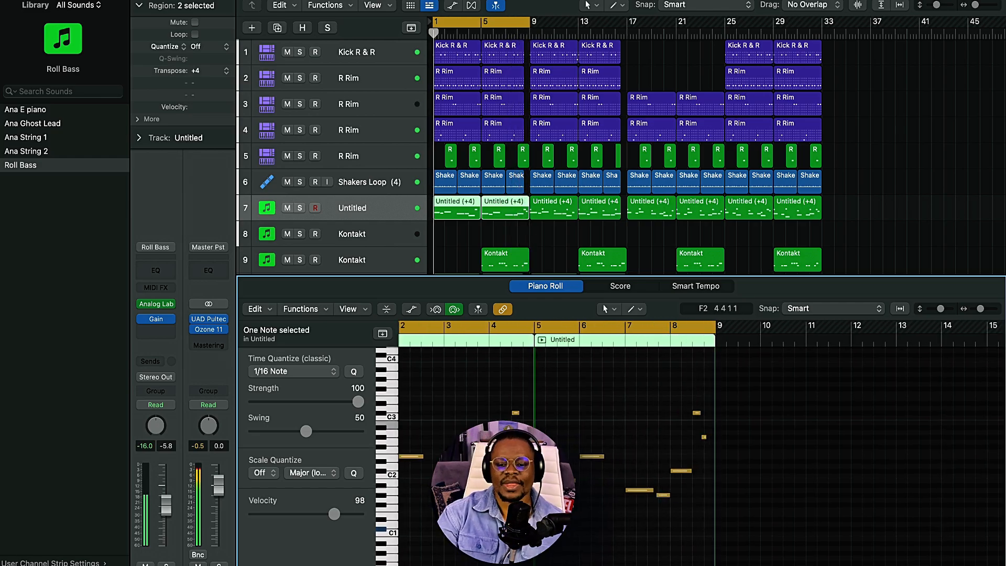
click(546, 232)
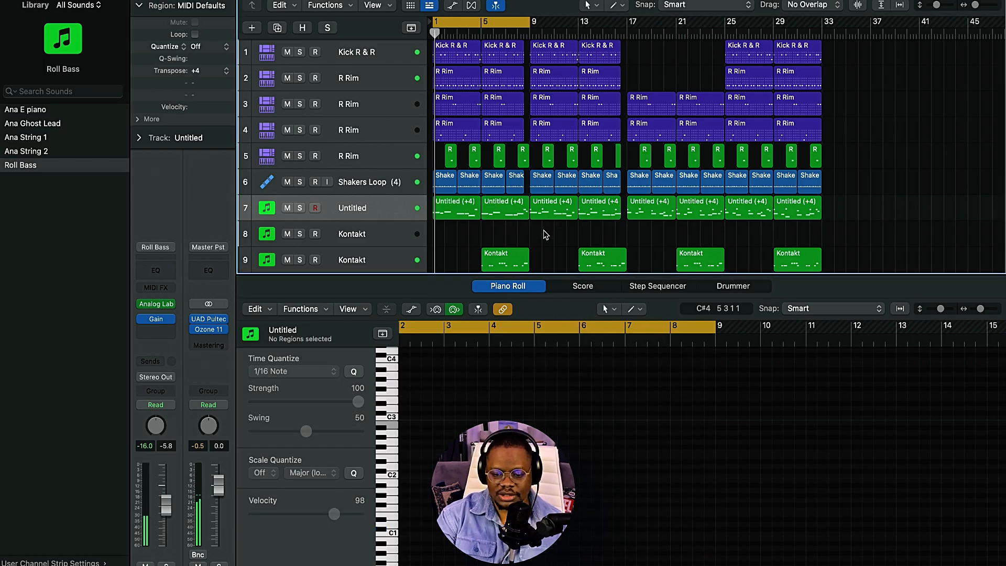
click(459, 208)
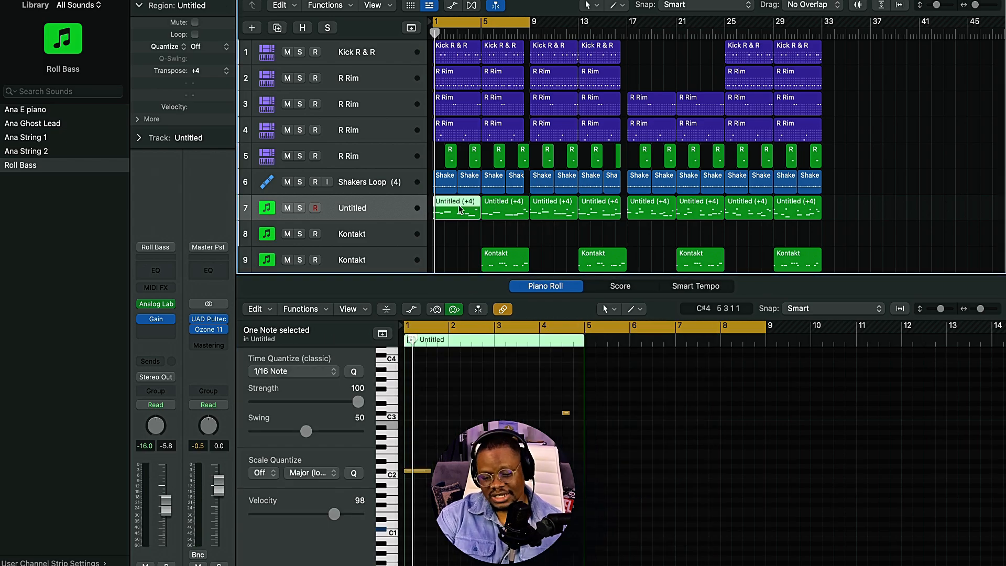
click(498, 217)
click(548, 213)
click(602, 215)
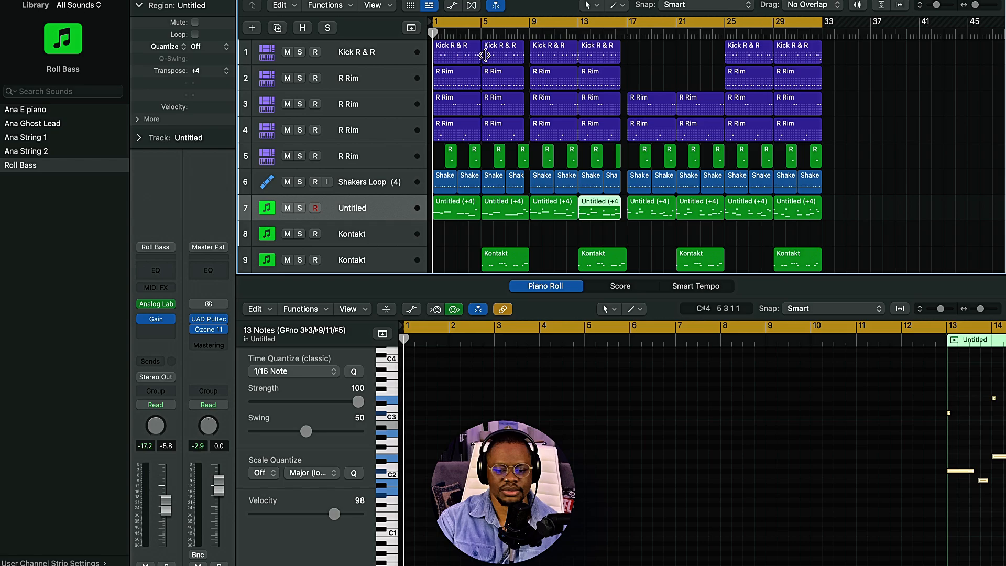
Step: Play the full arrangement from bar 1 to hear the bass with the other tracks, and close the Piano Roll
key(space)
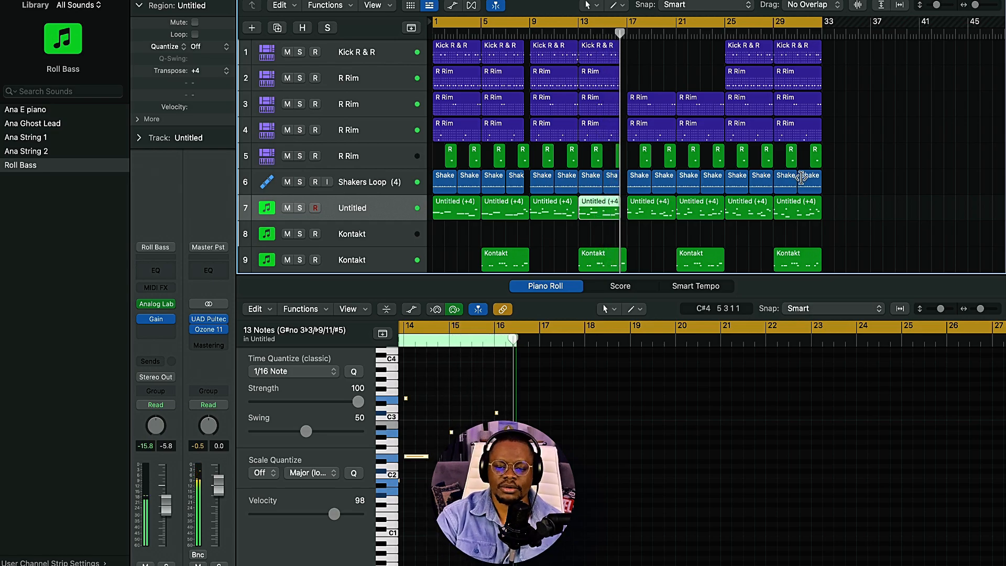
key(space)
key(e)
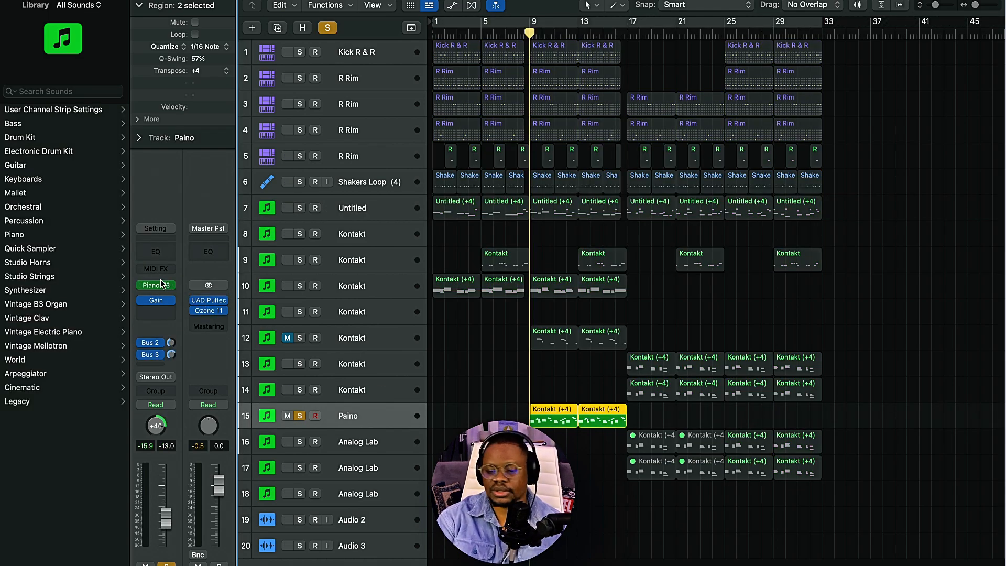
Step: Open the Piano V instrument window of Paino track 15 to view its sound settings, and close it
click(157, 284)
drag(508, 2, 506, 0)
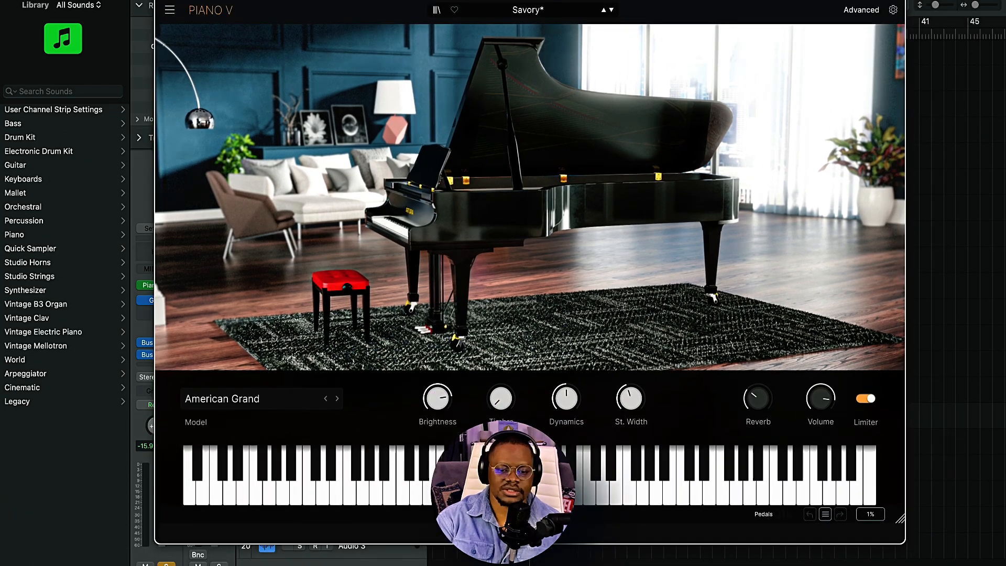
click(164, 0)
Step: Play the soloed Paino track and follow the notes of its two regions in the Piano Roll
key(space)
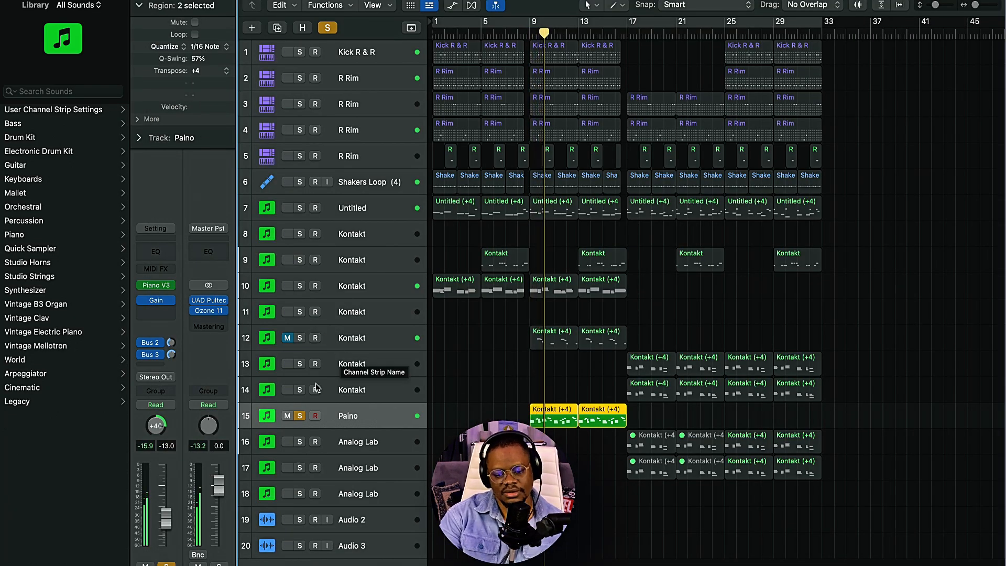
double_click(556, 417)
scroll(557, 420, up, 5)
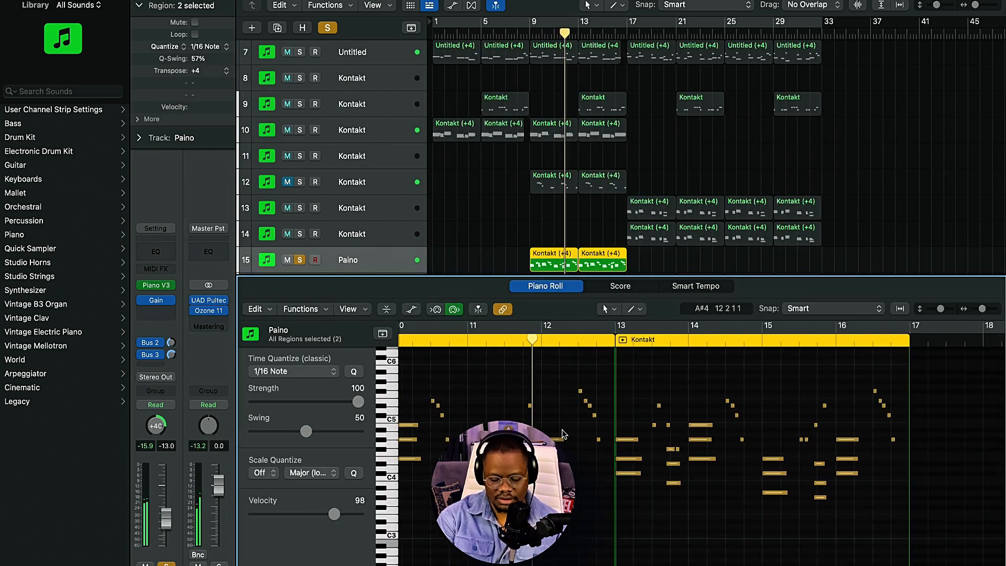
scroll(562, 433, right, 3)
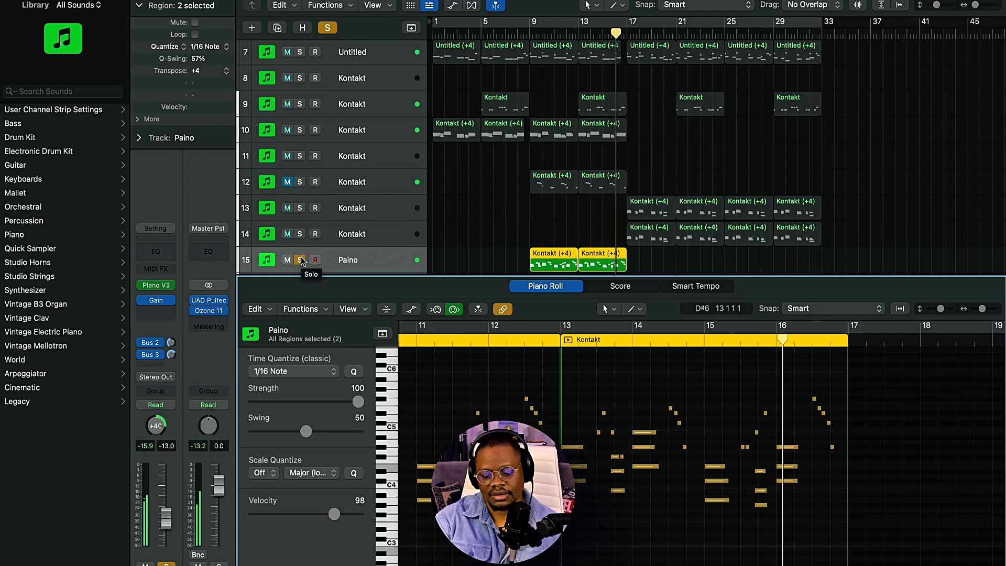
Step: Clear the solo on Paino track 15, review its notes with the full mix, and close the Piano Roll
click(300, 260)
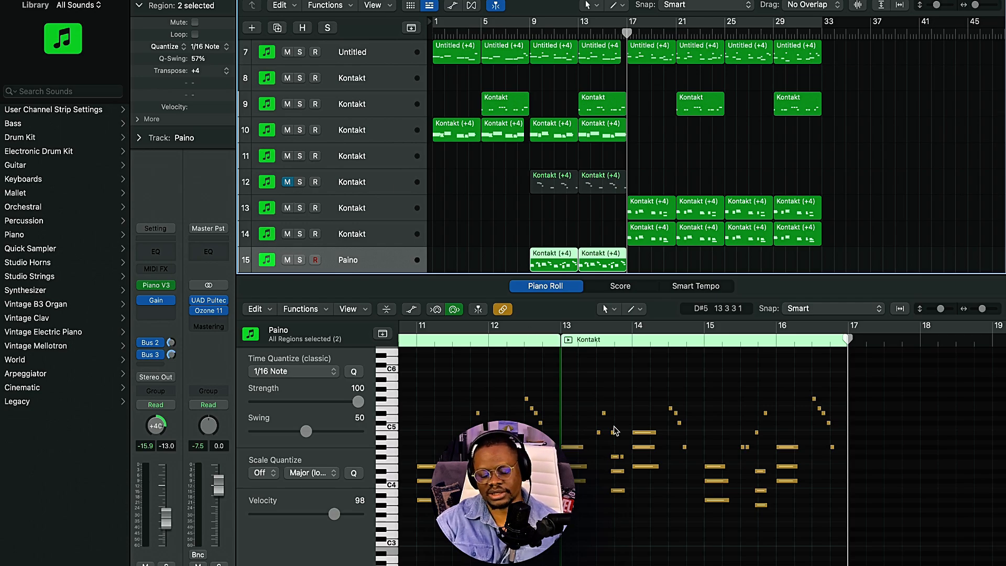
scroll(614, 426, up, 1)
scroll(614, 426, down, 1)
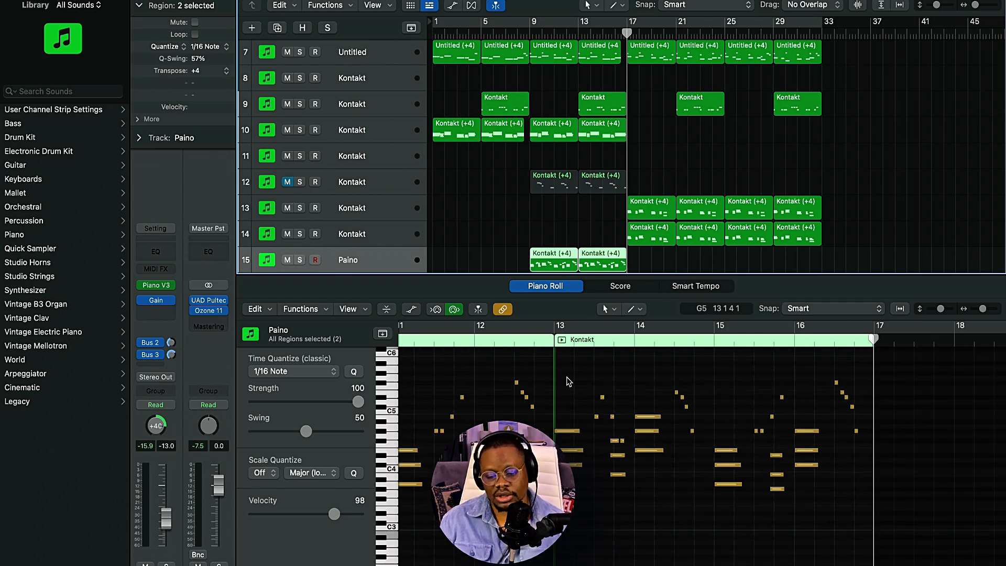
key(e)
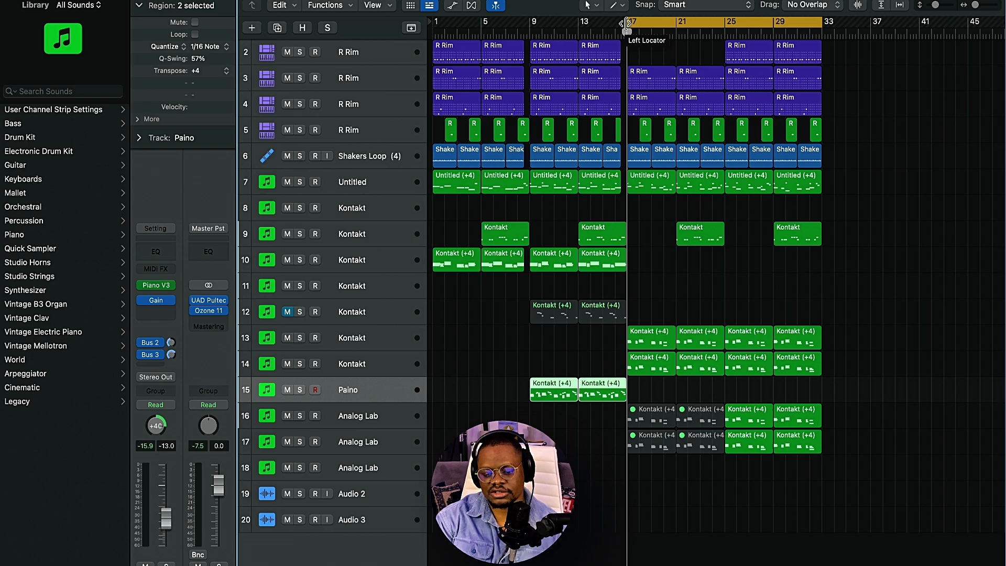
Step: Play the cycled section from bar 17 and view the Guitar Rig effect window of Kontakt track 13
key(space)
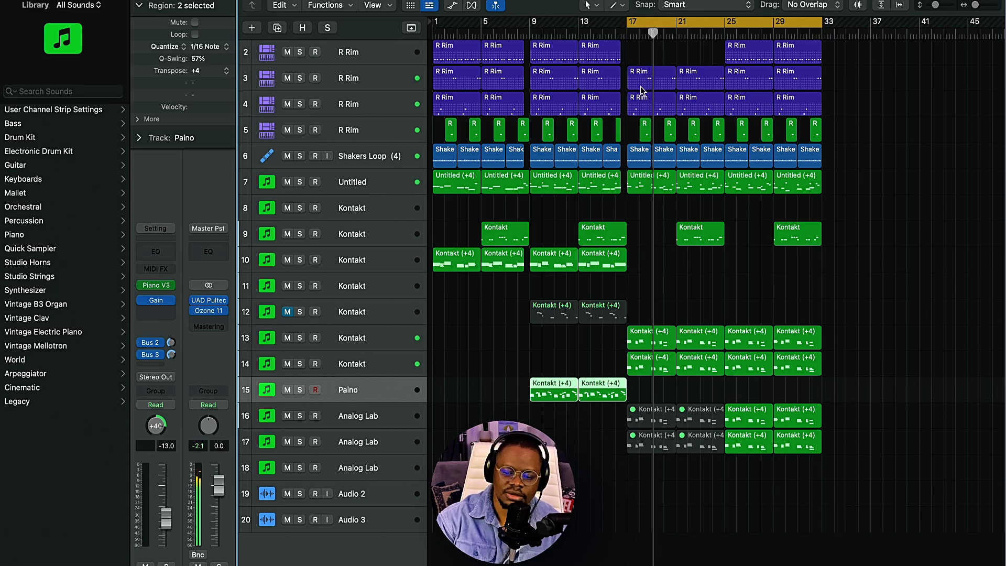
click(379, 344)
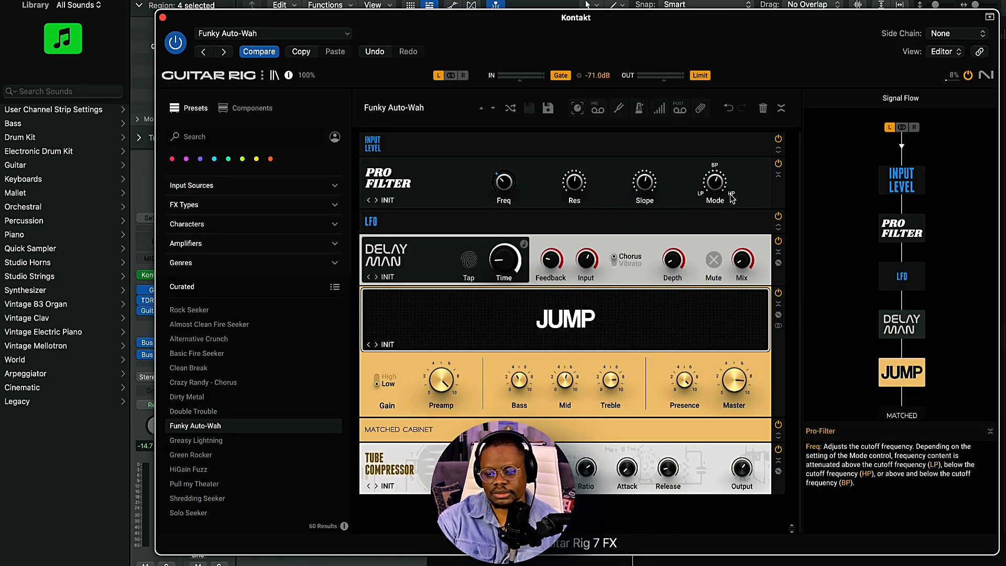
click(163, 18)
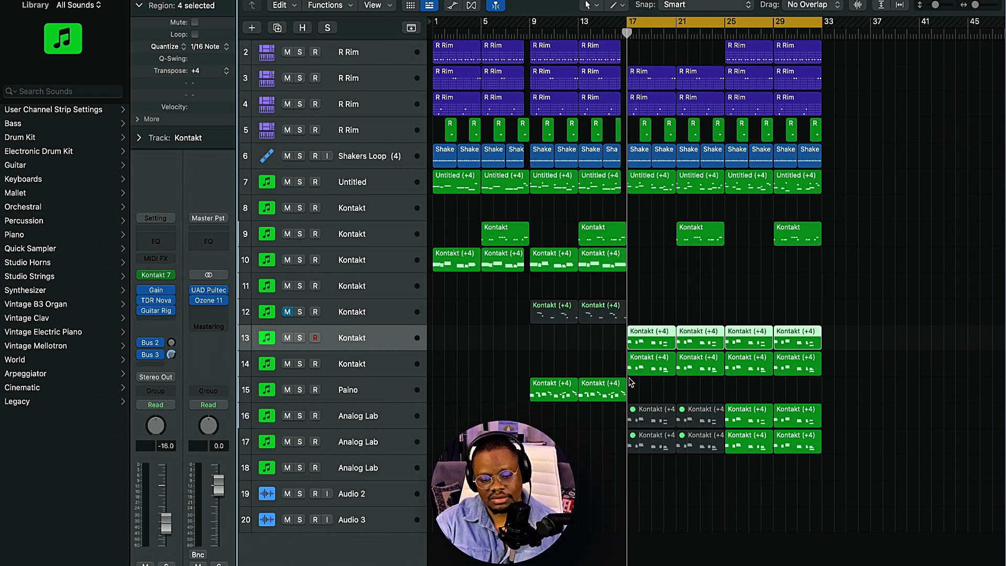
Step: Solo Kontakt track 13 and examine the chord notes of its four regions in the Piano Roll
click(299, 338)
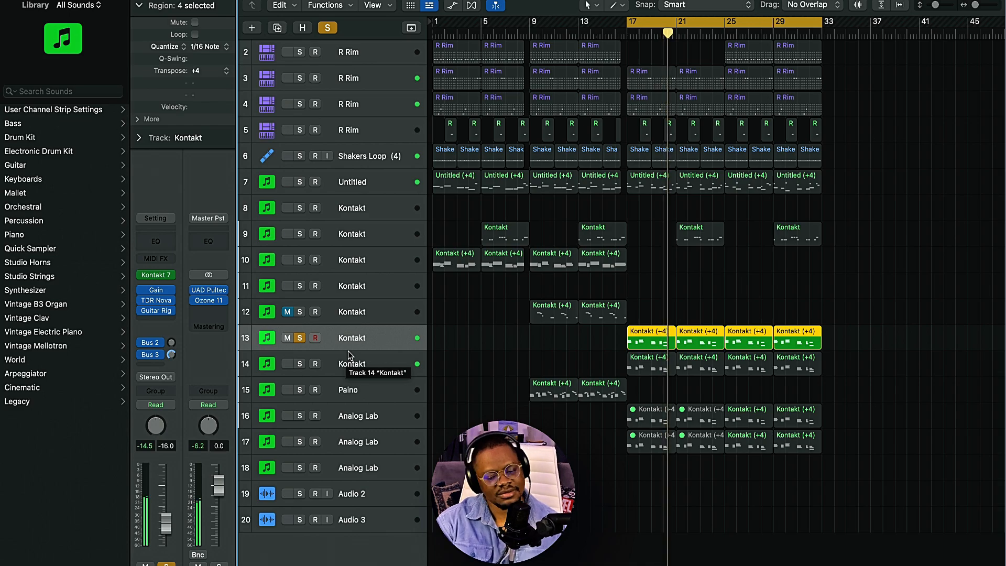
key(e)
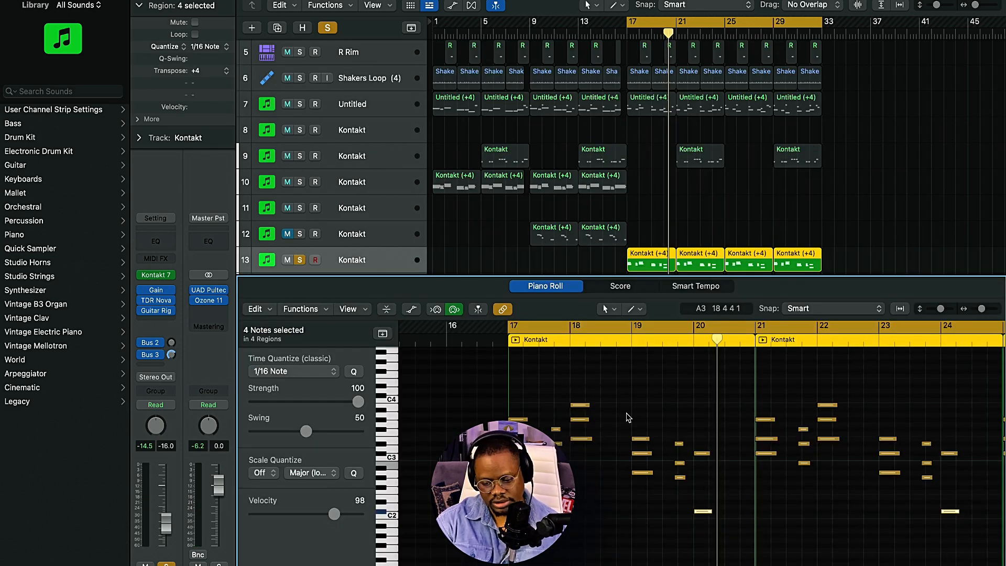
click(696, 488)
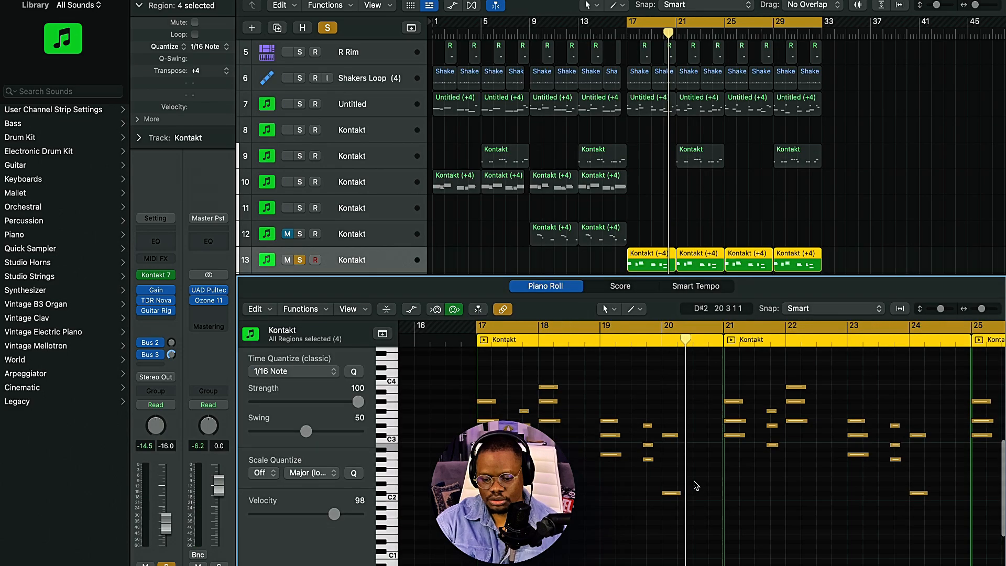
scroll(693, 483, down, 2)
scroll(693, 484, right, 2)
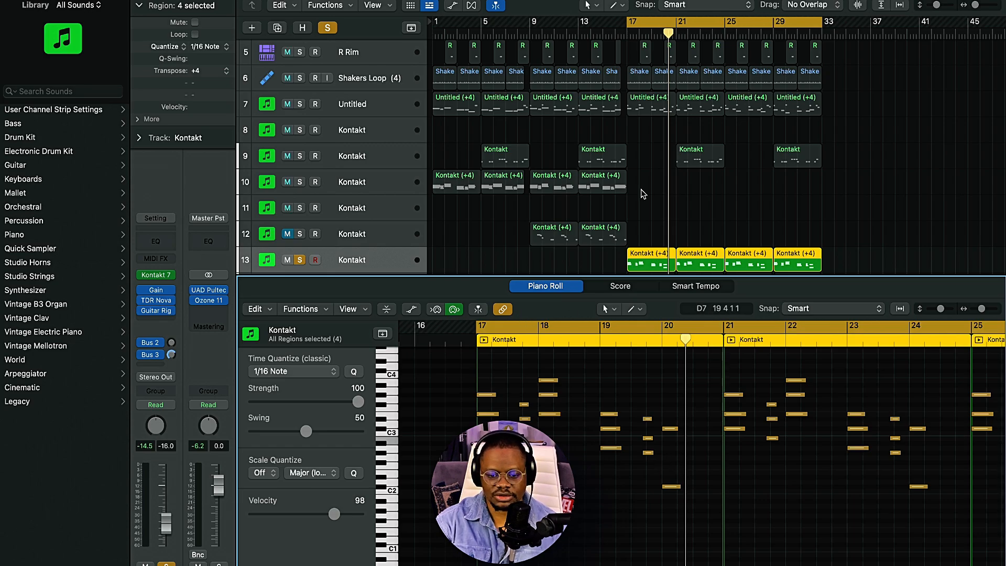
key(e)
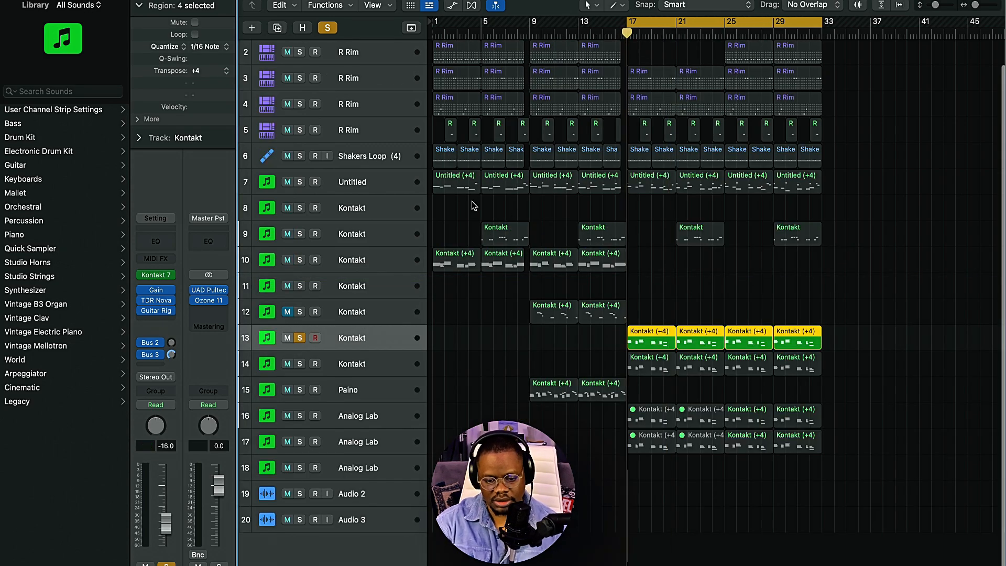
Step: Solo Kontakt track 14 alongside track 13 and open its Kontakt instrument window, moving it clear of the track solo controls
click(300, 364)
click(353, 365)
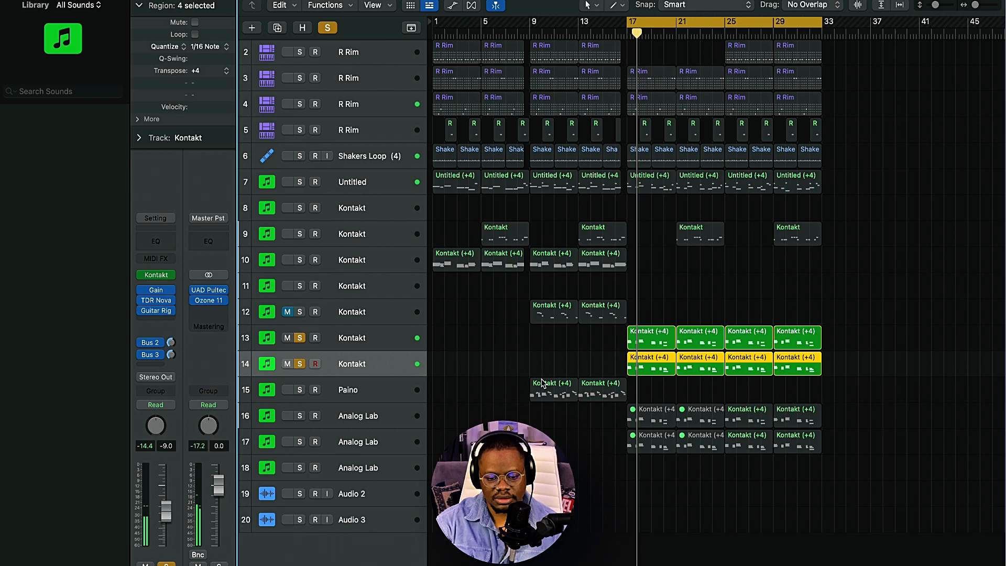
click(157, 274)
drag(602, 122, 562, 18)
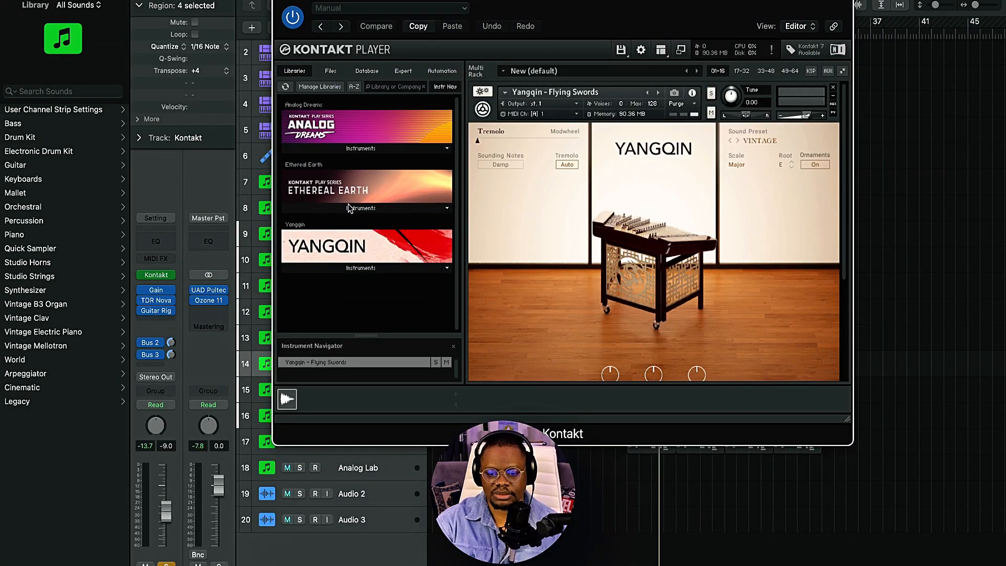
drag(483, 13, 581, 38)
Step: Audition Kontakt track 14 as the only soloed track, closing its instrument window and clearing the solo
click(299, 341)
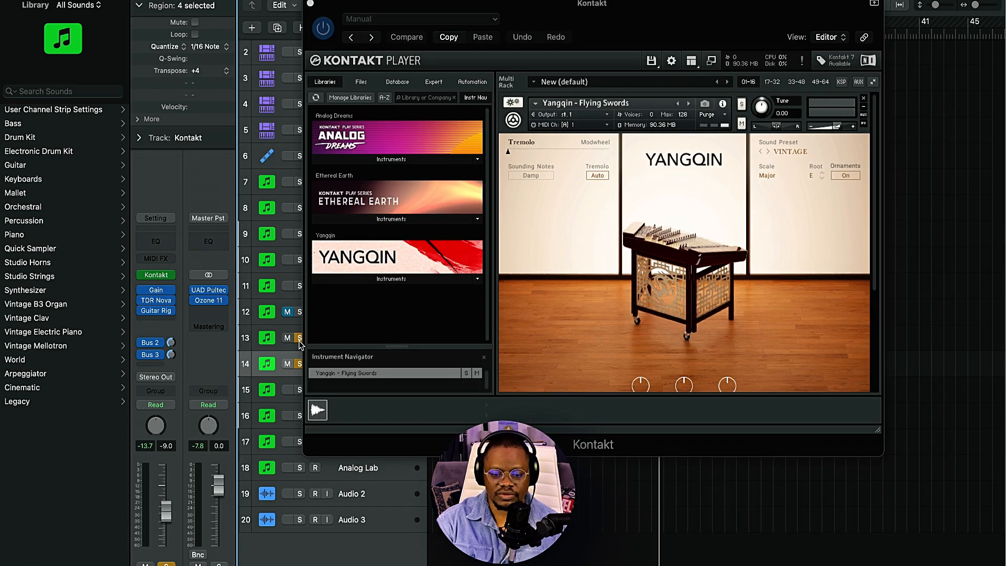
click(299, 338)
key(space)
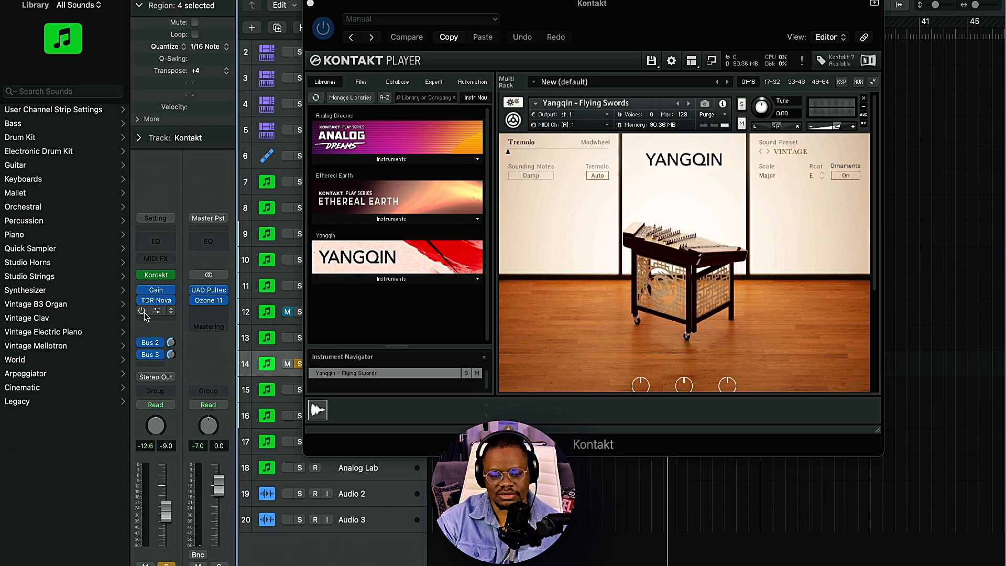
key(space)
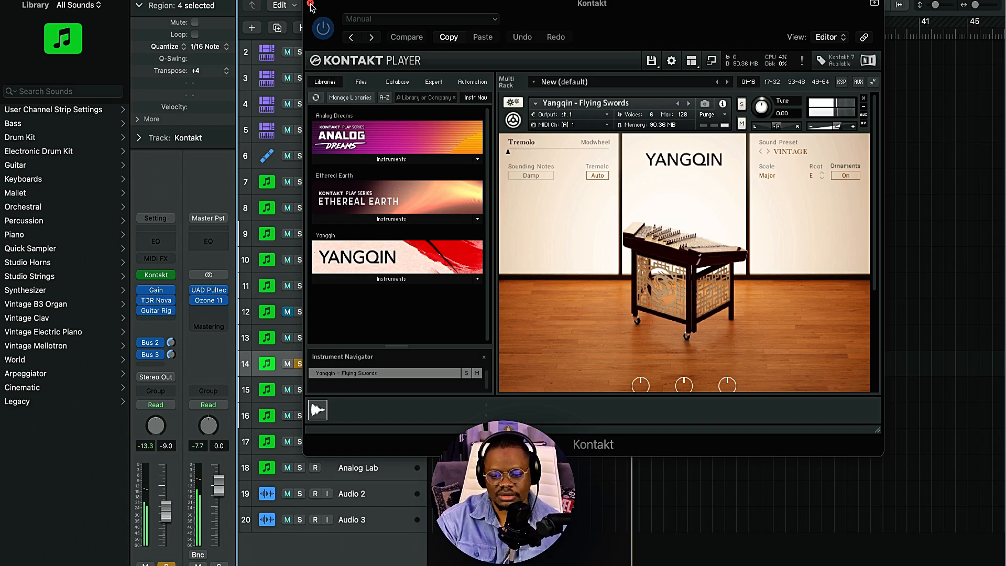
click(311, 4)
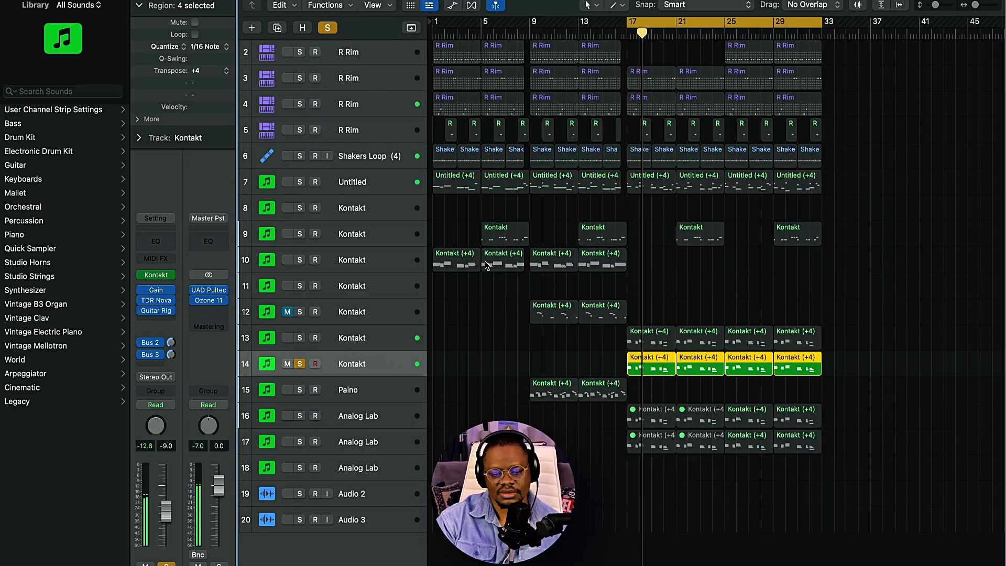
click(300, 364)
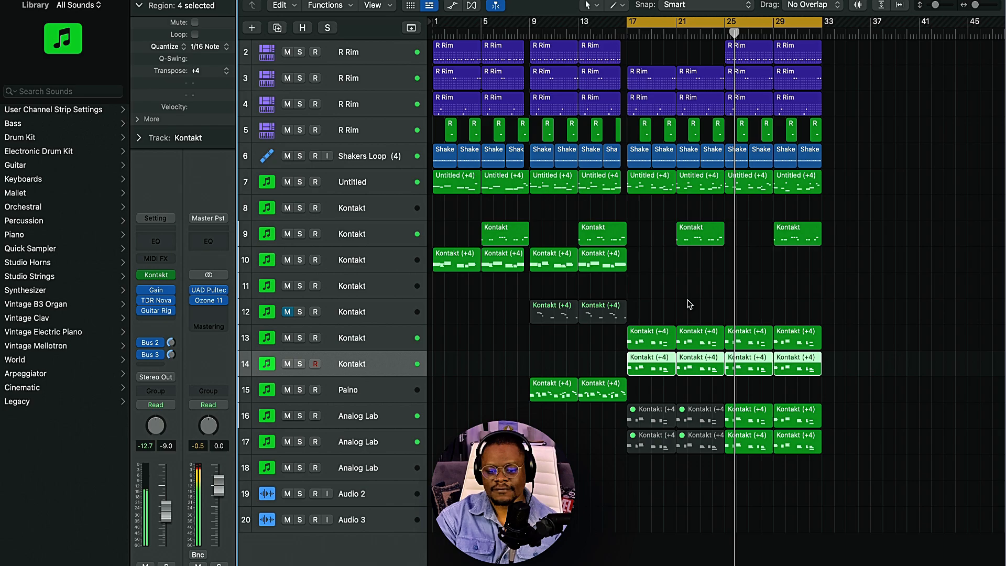
Step: Solo Analog Lab tracks 16 and 17 and view the Analog Lab instrument window of each
click(370, 417)
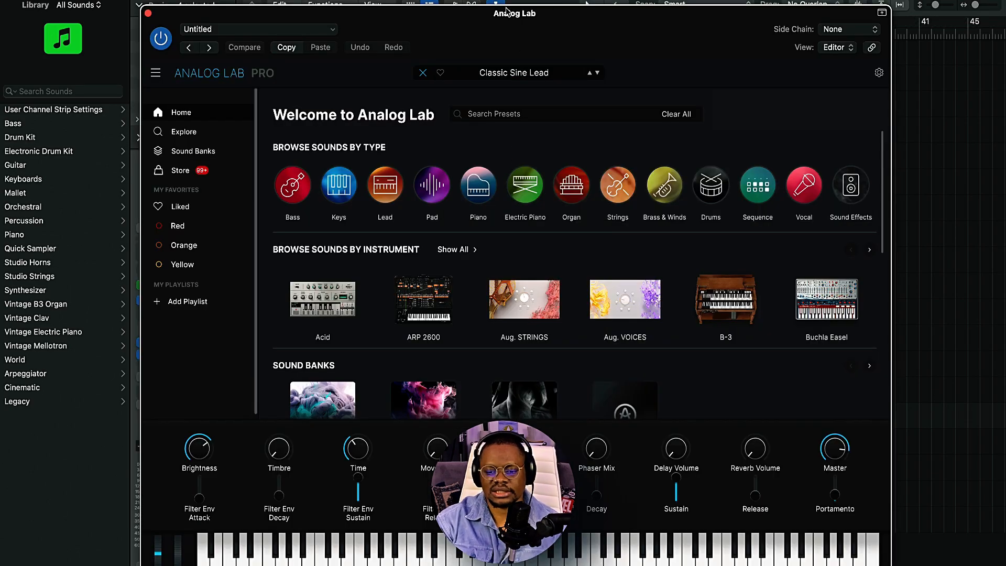
drag(507, 11, 518, 0)
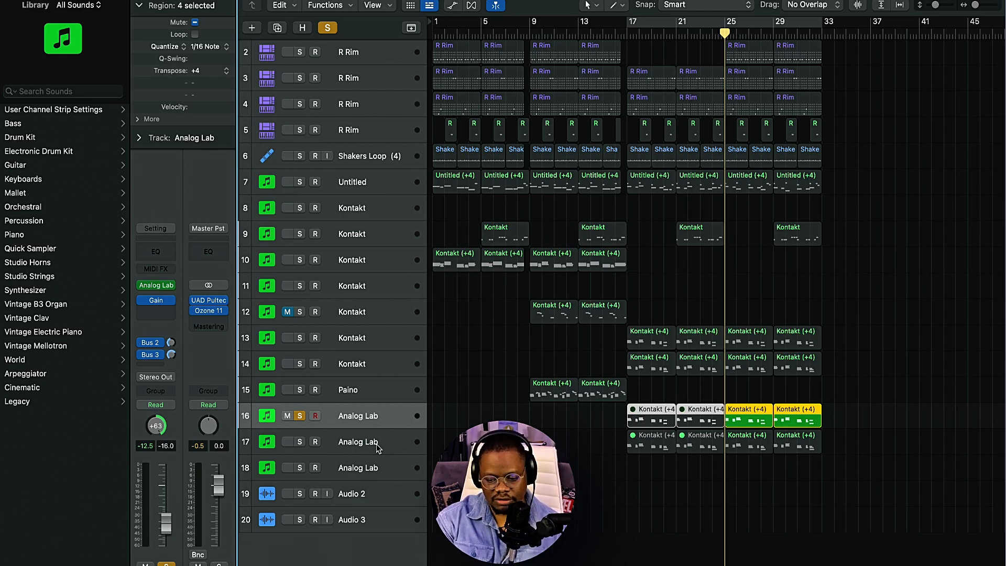
click(301, 442)
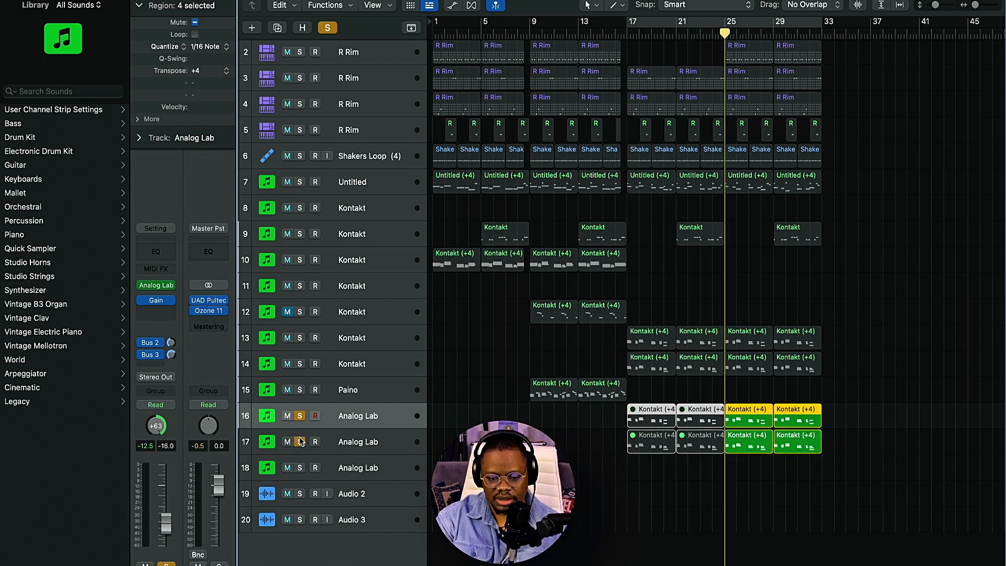
click(166, 289)
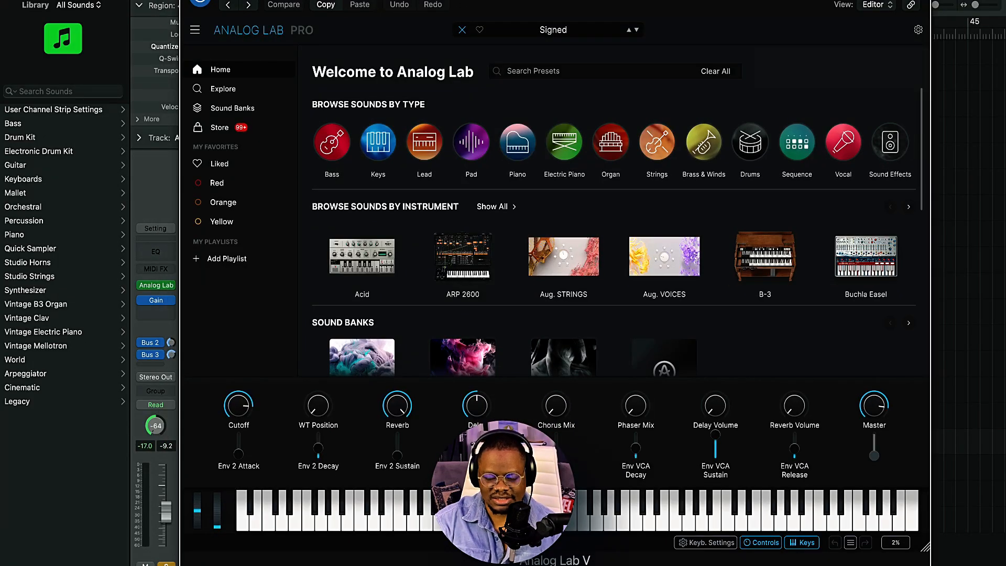
Step: Close track 17's Analog Lab window and switch the solo from track 17 to Analog Lab track 16
click(188, 1)
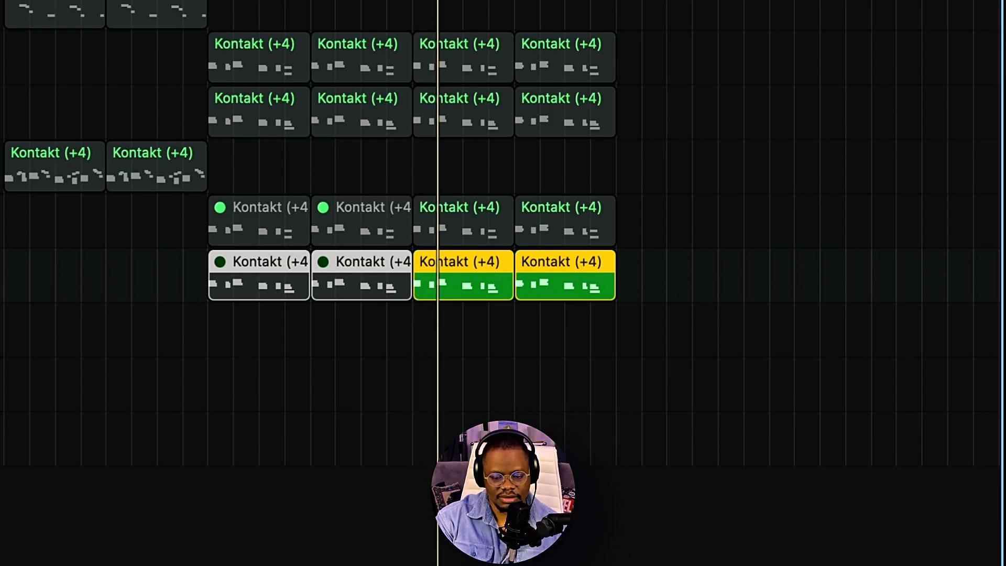
click(0, 220)
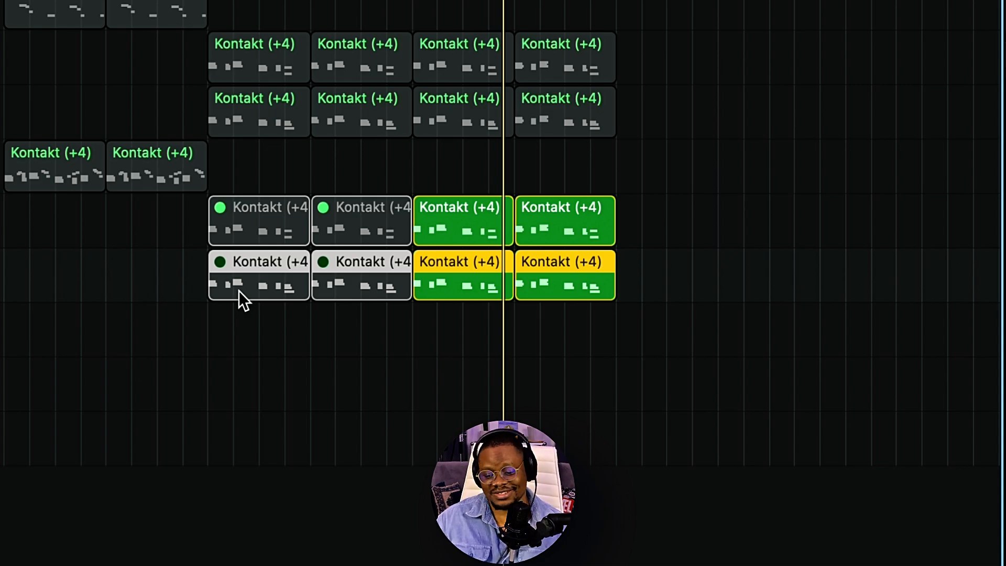
key(s)
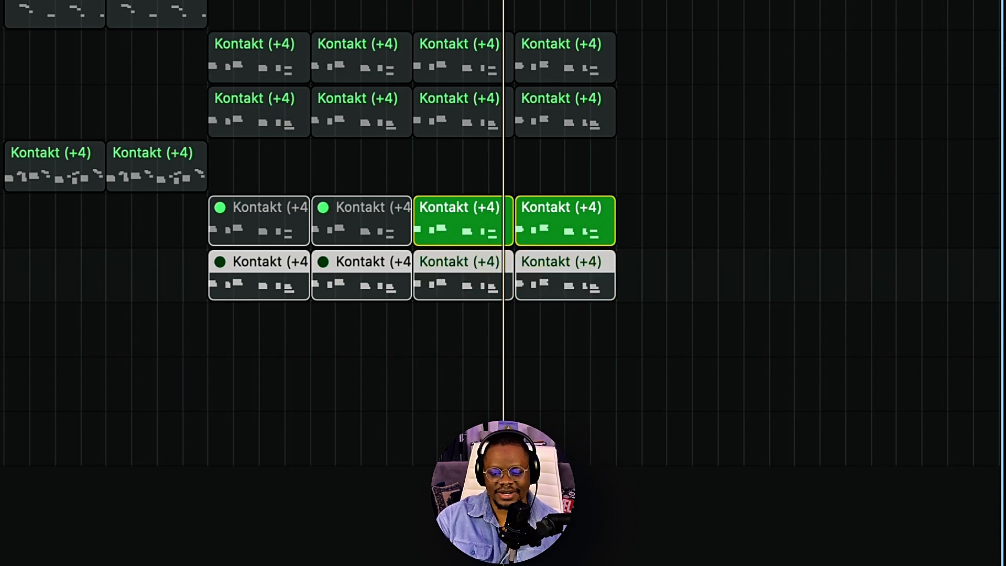
Step: Clear the track solo and set the cycle range over the whole arrangement, bars 1 to 33
key(s)
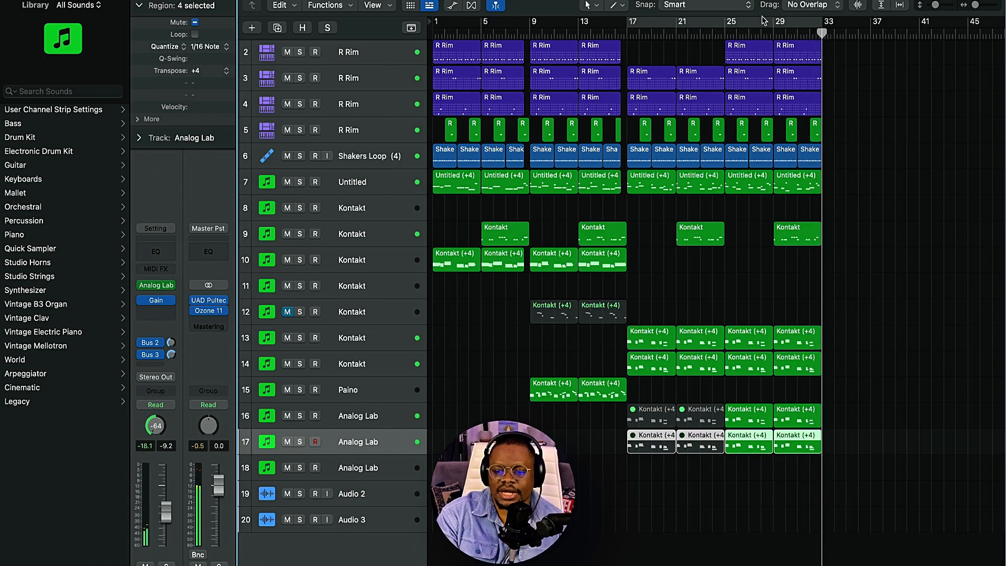
click(721, 23)
drag(626, 24, 434, 24)
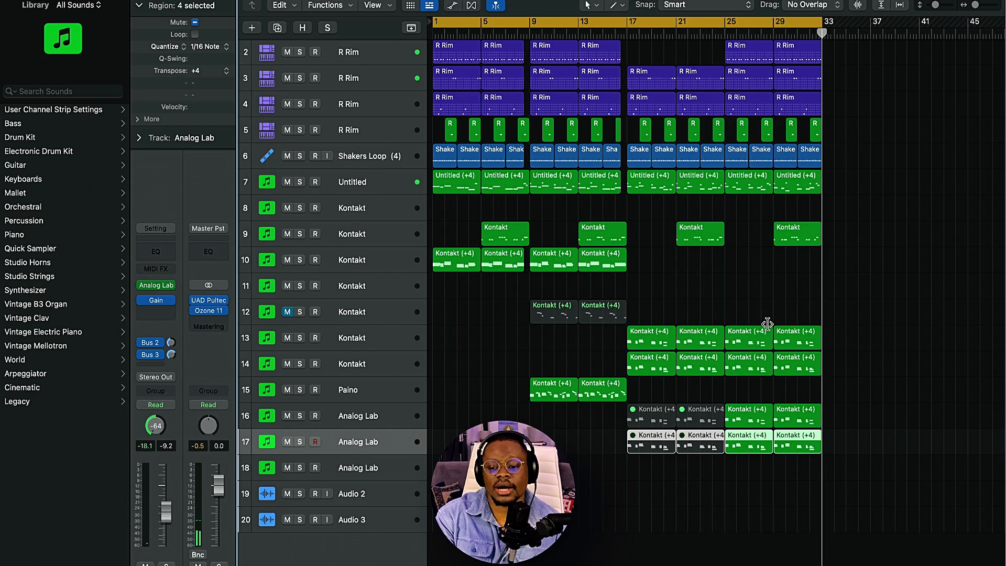
Step: Shift all regions four bars later and copy track 10's first Kontakt region to bar 1 as an intro
key(super+a)
scroll(479, 225, up, 1)
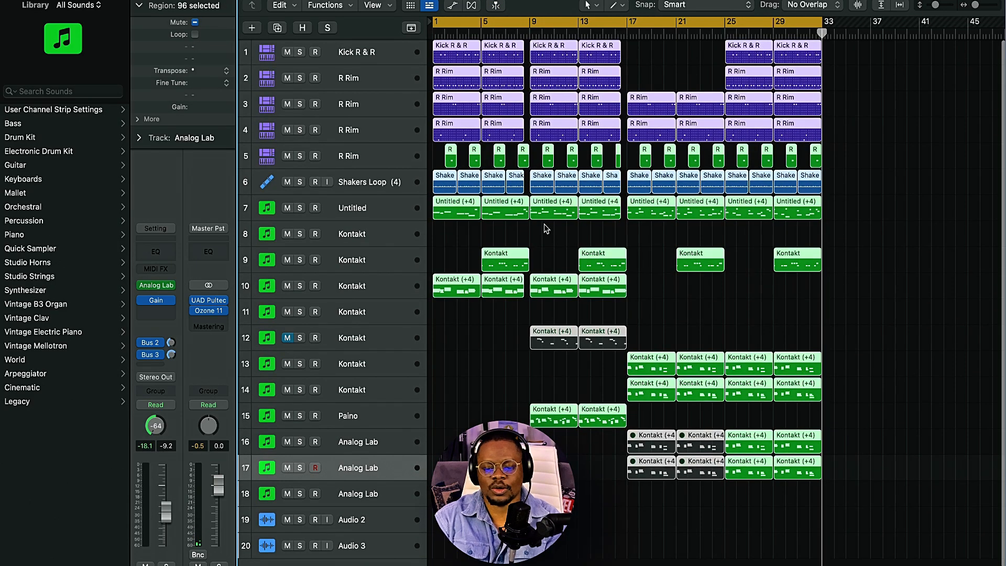
drag(488, 294, 439, 294)
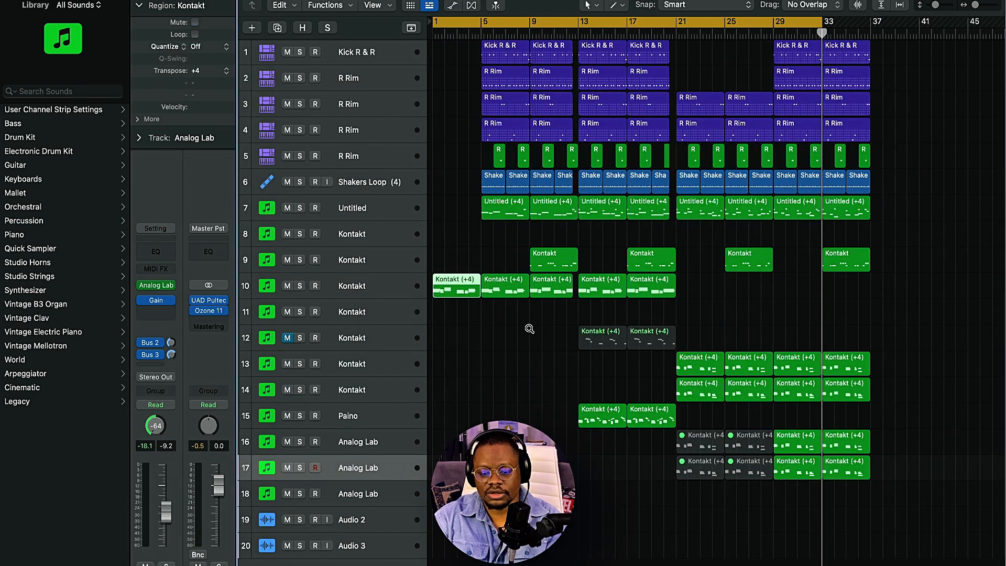
Step: Play from the start, extend the cycle range to bar 37, and shorten the intro Kontakt region to end just before bar 5
key(space)
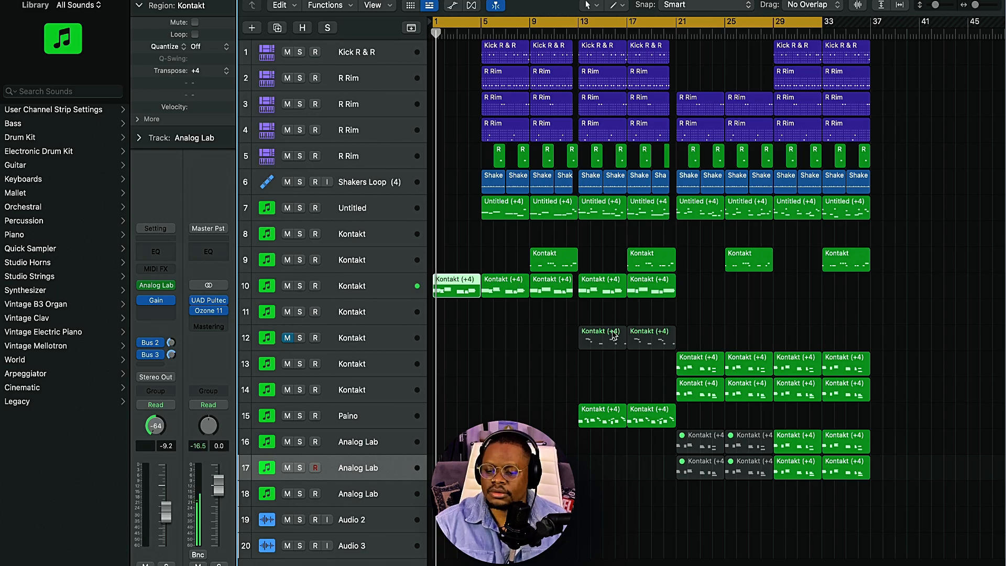
drag(828, 25, 872, 89)
scroll(634, 258, up, 6)
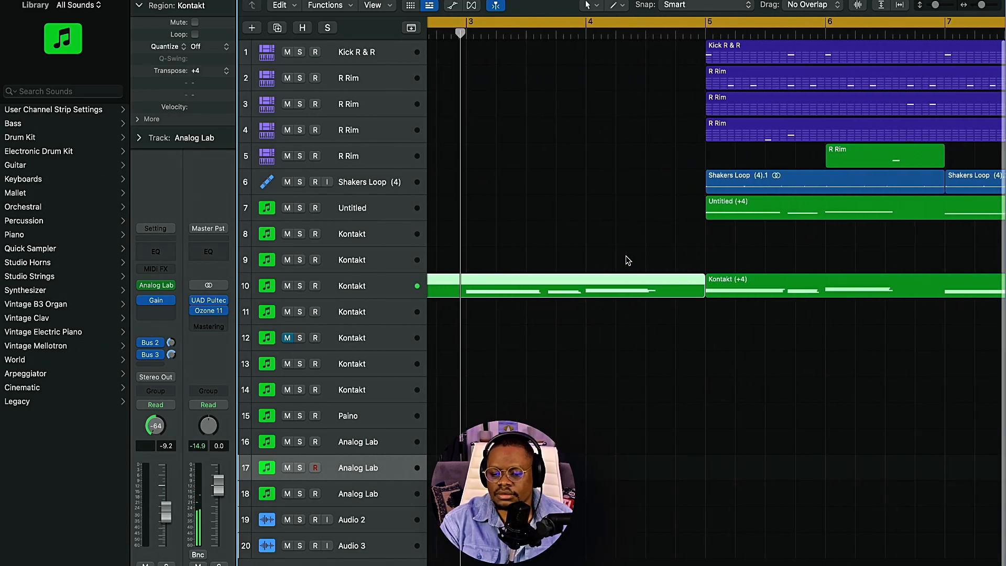
scroll(628, 262, down, 2)
drag(577, 295, 541, 305)
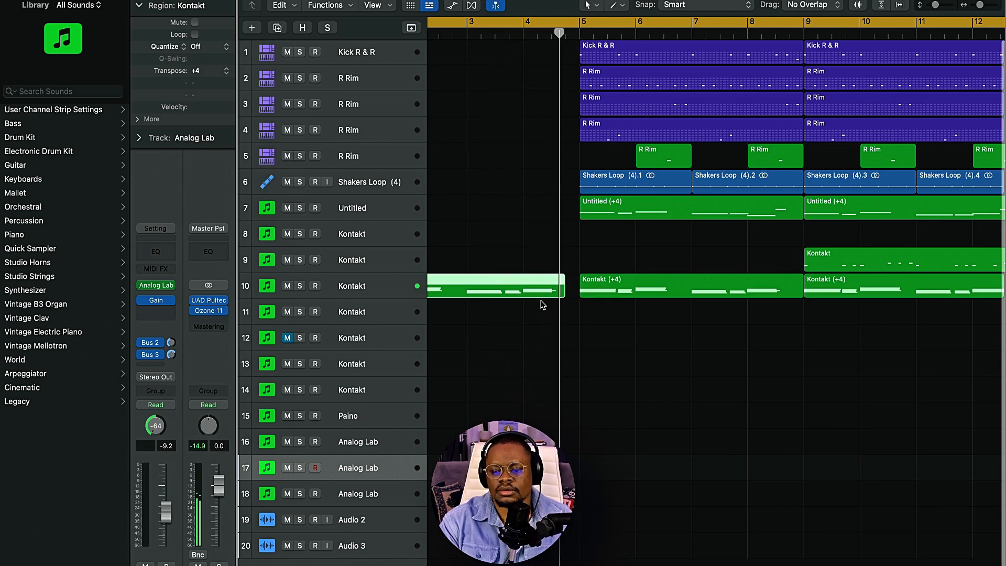
Step: Play through the arrangement from bar 5 and examine how the regions of each section are laid out
scroll(542, 306, down, 4)
scroll(576, 315, down, 3)
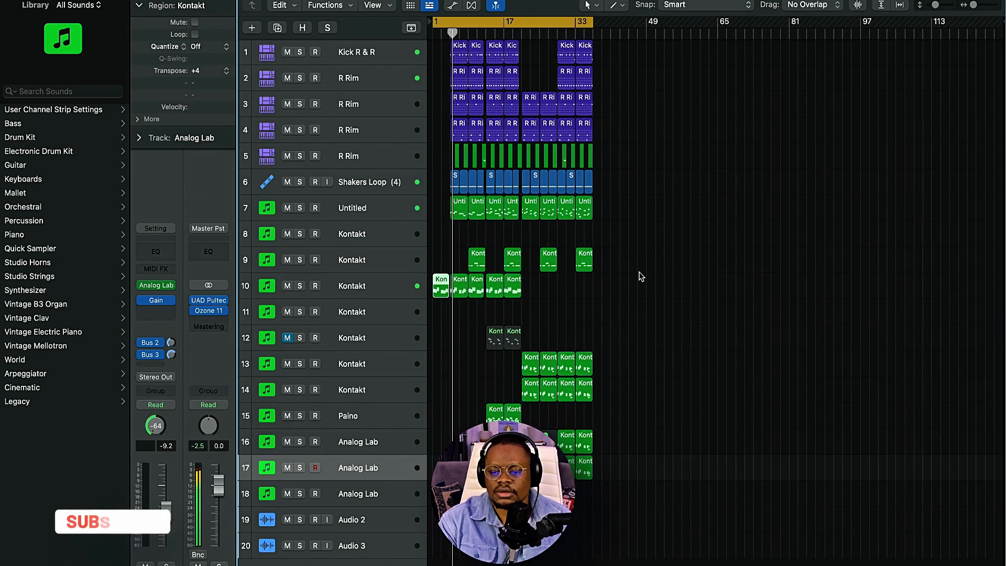
scroll(639, 283, up, 5)
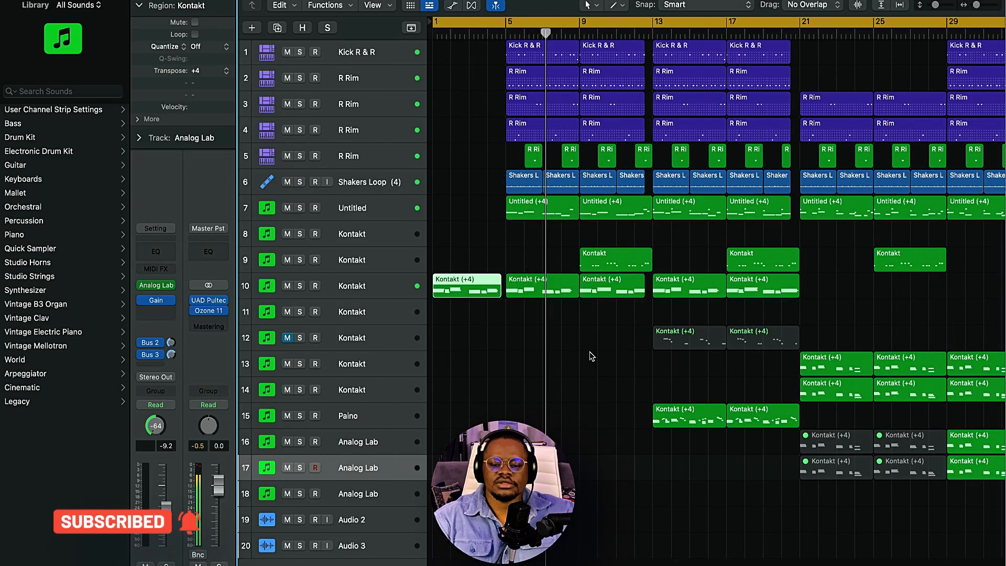
scroll(592, 357, down, 4)
scroll(600, 365, up, 4)
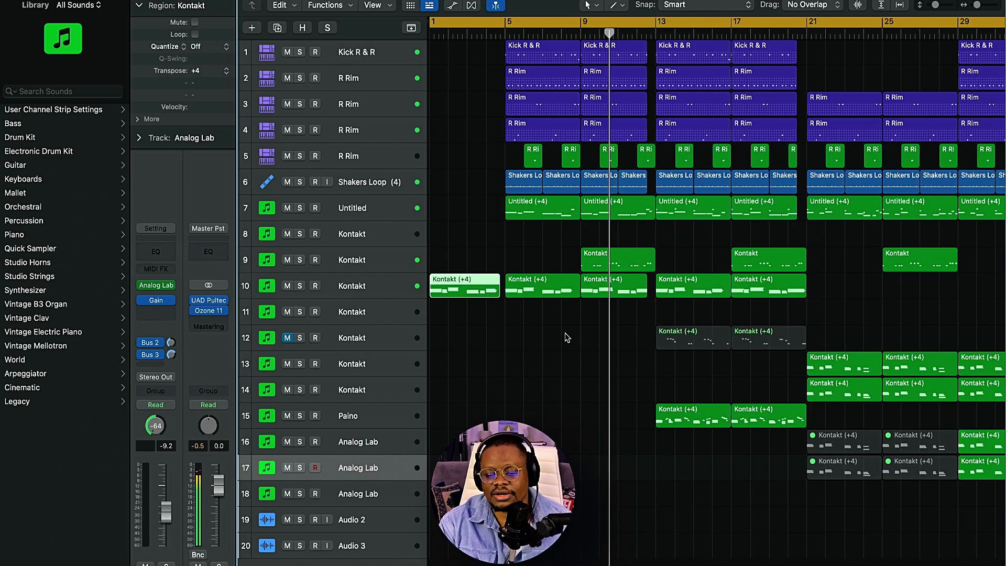
scroll(568, 411, down, 3)
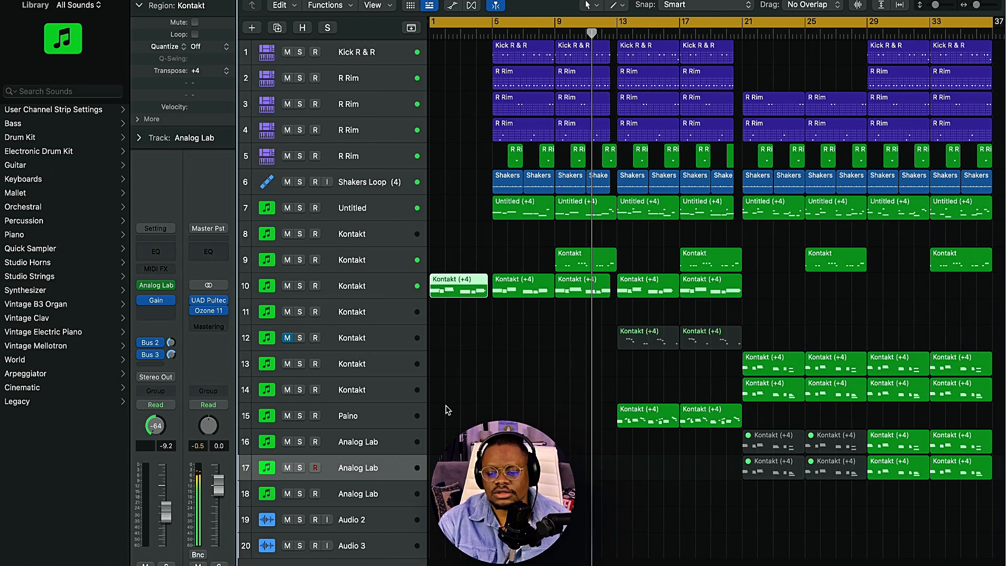
scroll(447, 410, down, 4)
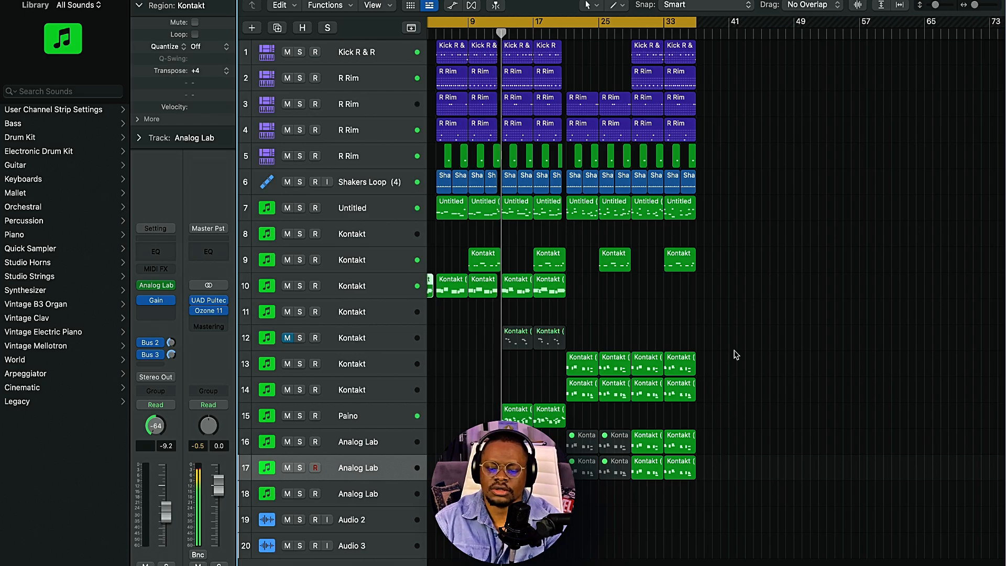
scroll(650, 349, up, 3)
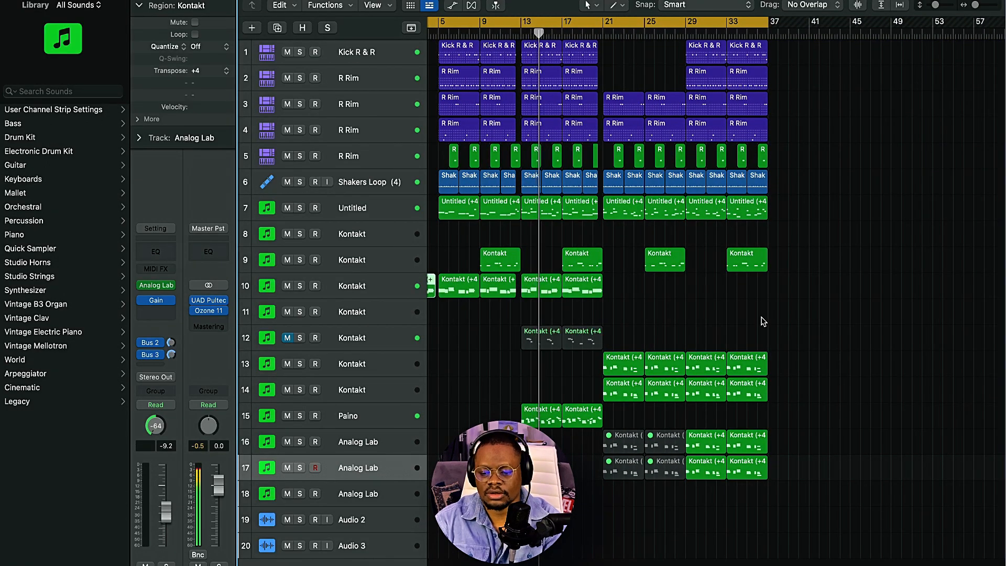
Step: Build an outro from bar 37 to 45 with a duplicate of Kontakt track 14 and copied Shakers Loop, Untitled and track 10 regions
click(330, 390)
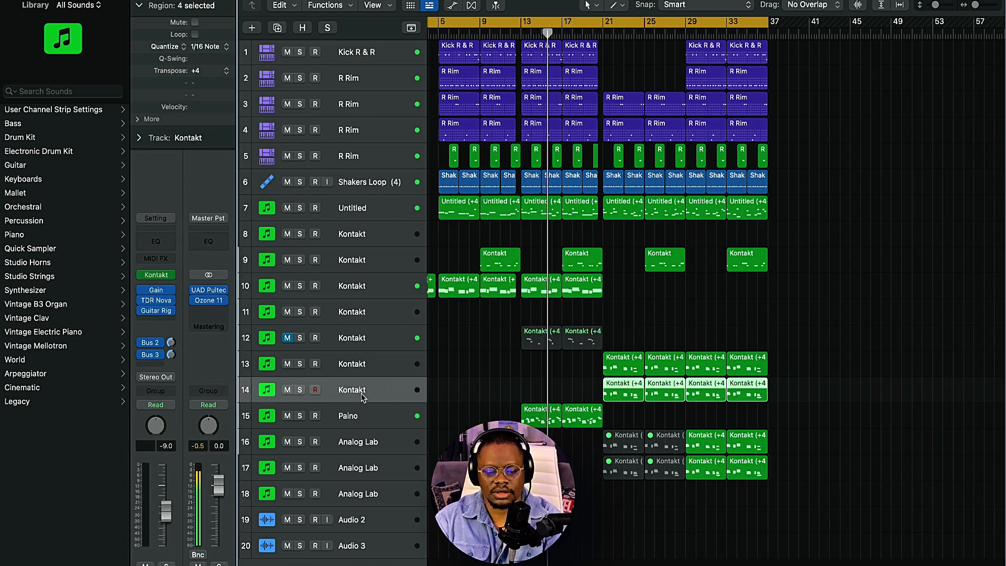
key(super+d)
drag(756, 419, 779, 422)
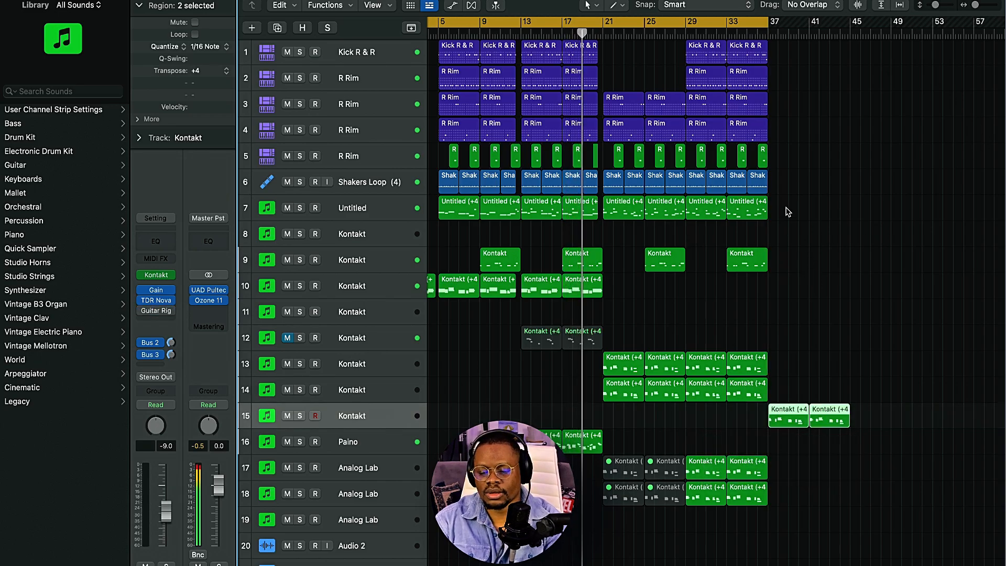
drag(801, 179, 777, 188)
drag(777, 188, 778, 190)
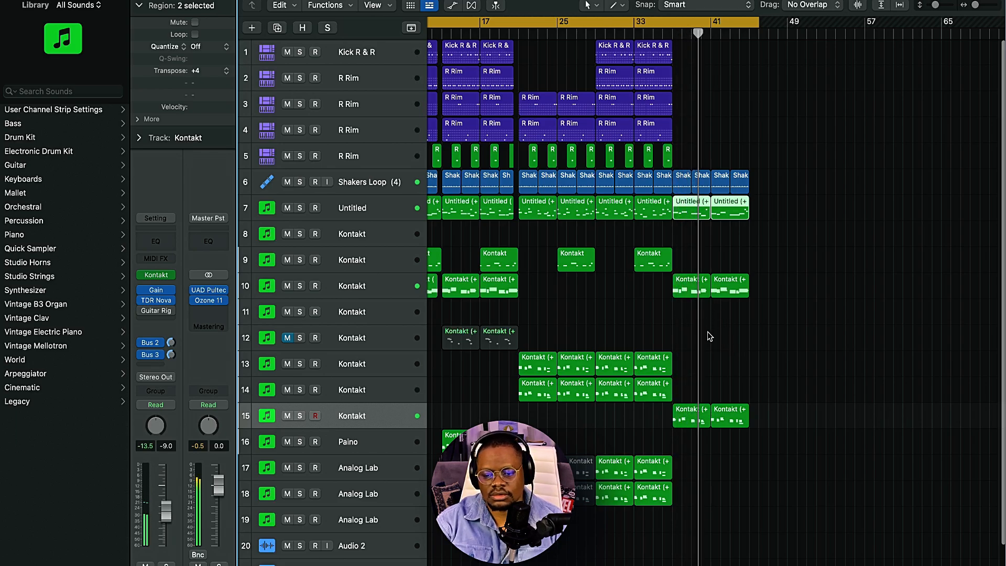
Step: Search the Apple Loops for "riser", preview Cyber Sweep Riser 02, and add it on a new track at bar 21
click(574, 2)
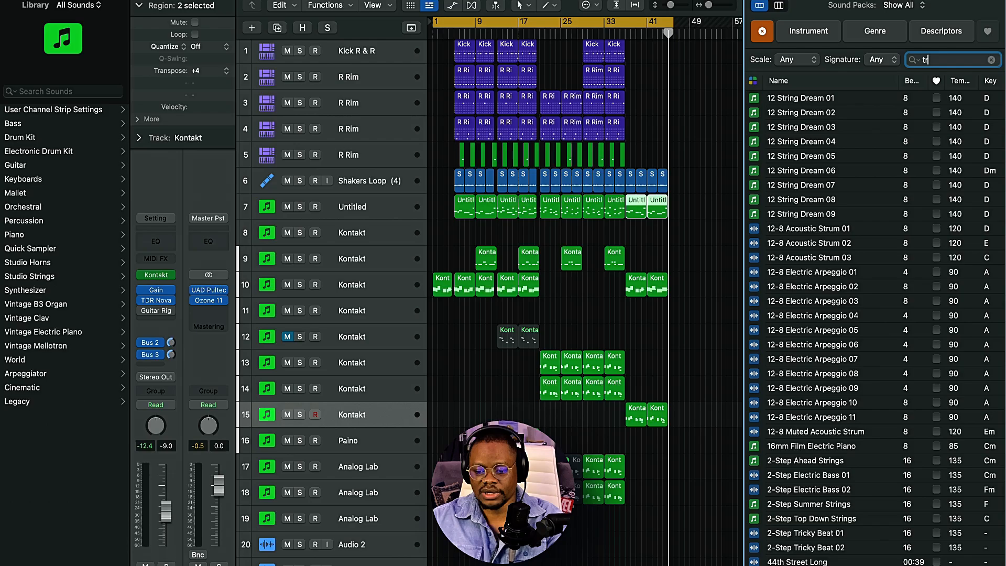
text(isers)
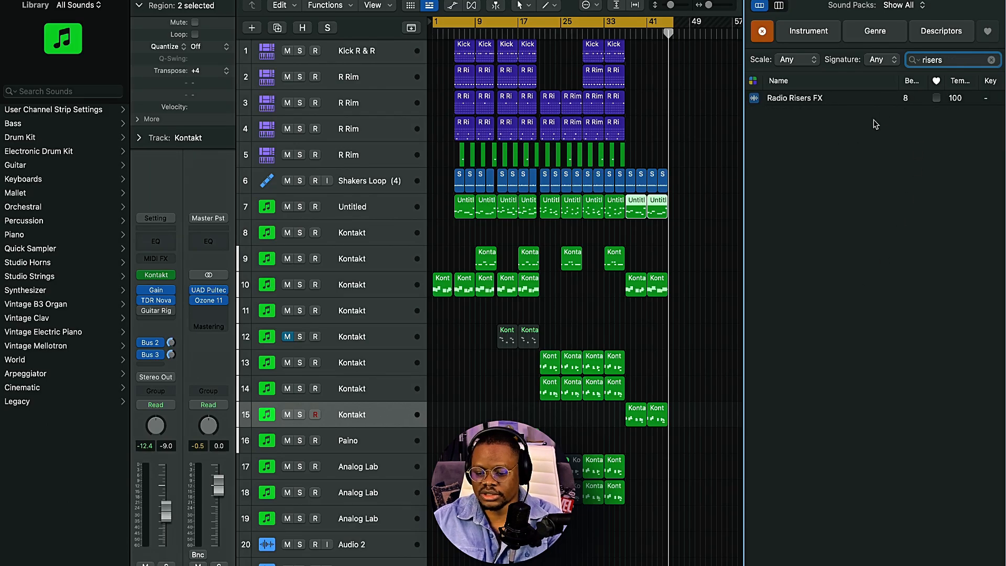
key(BackSpace)
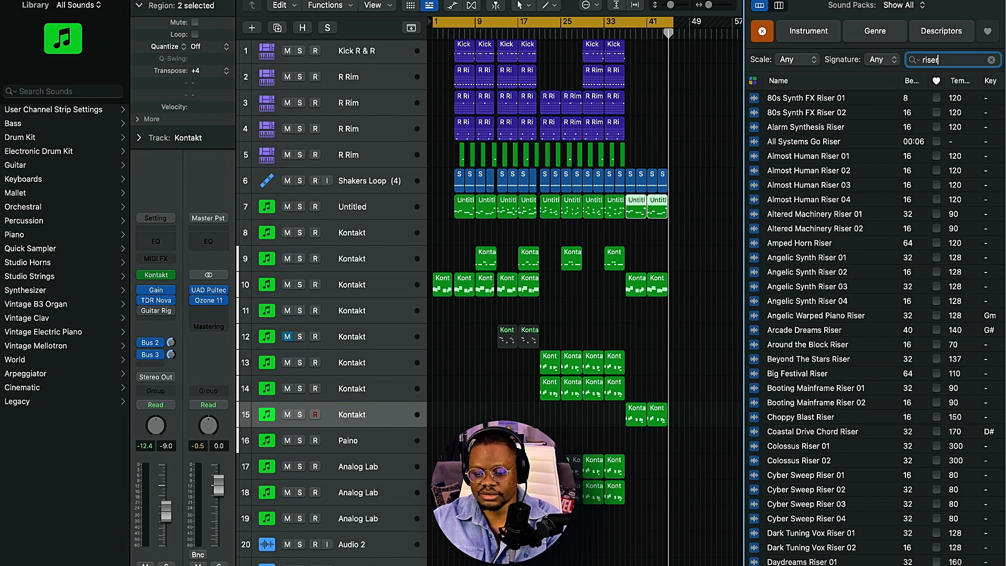
click(812, 490)
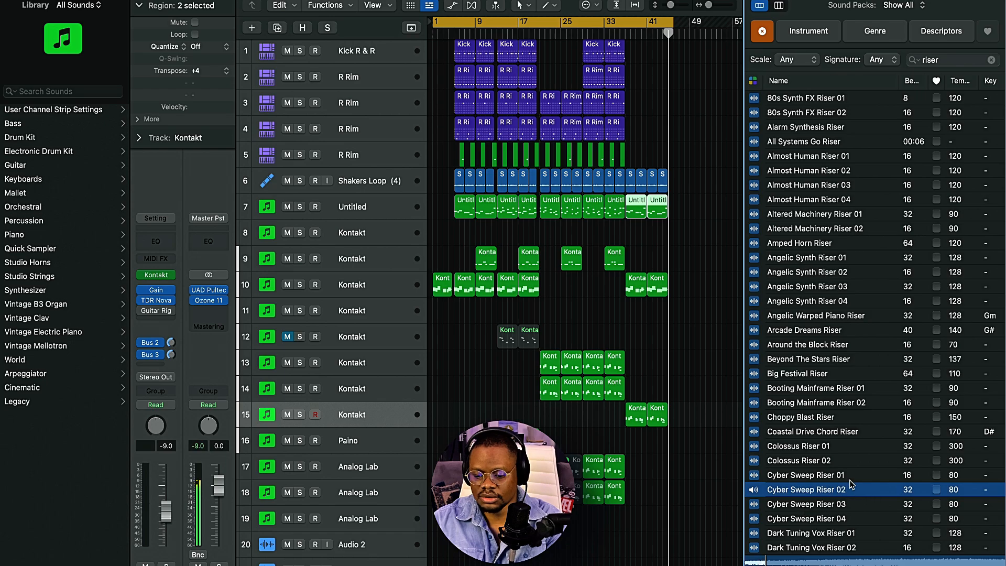
drag(852, 485, 568, 528)
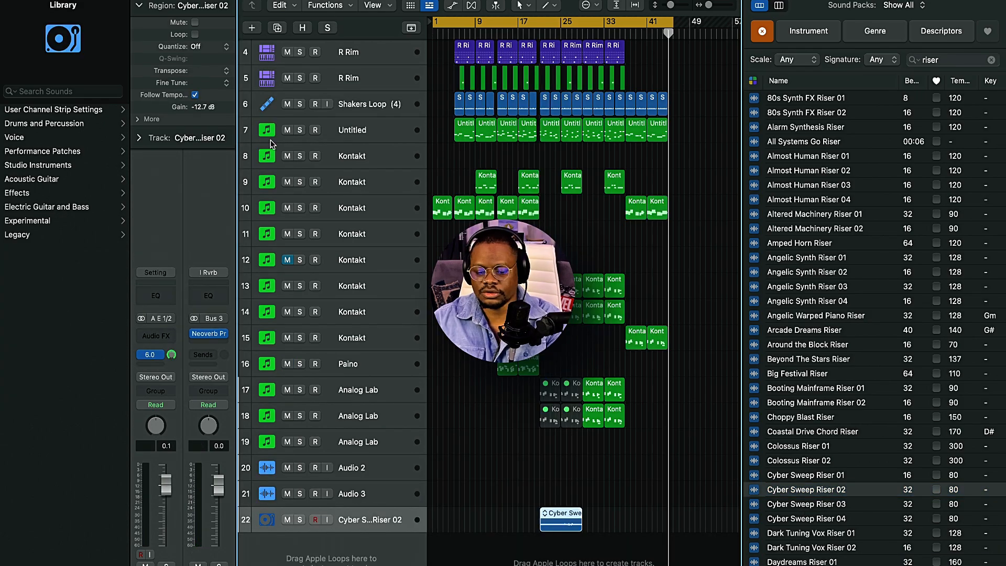
Step: Insert a stereo Gain plug-in on the Cyber Sweep Riser 02 track and set its gain to -5 dB
key(space)
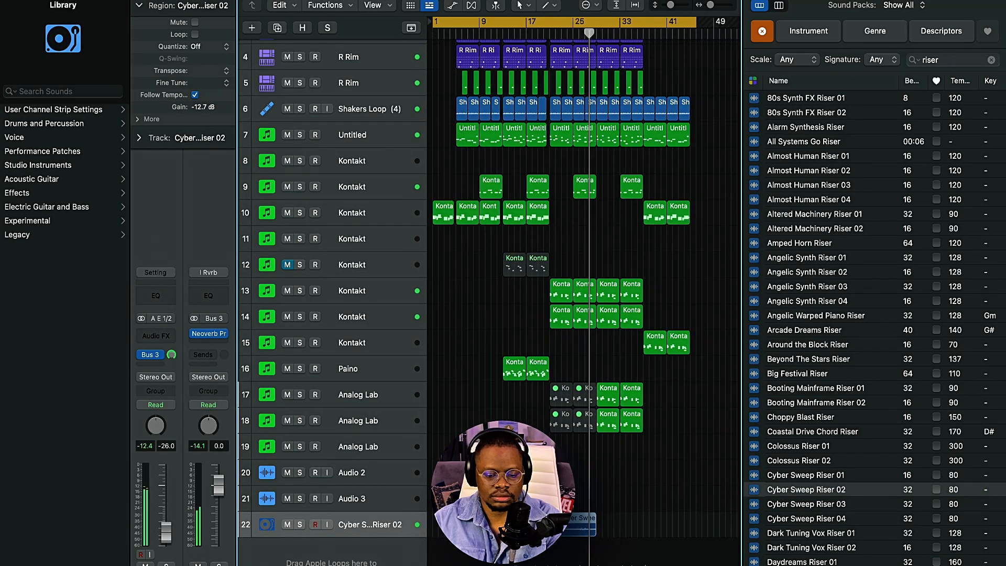
click(159, 336)
mouse_move(225, 363)
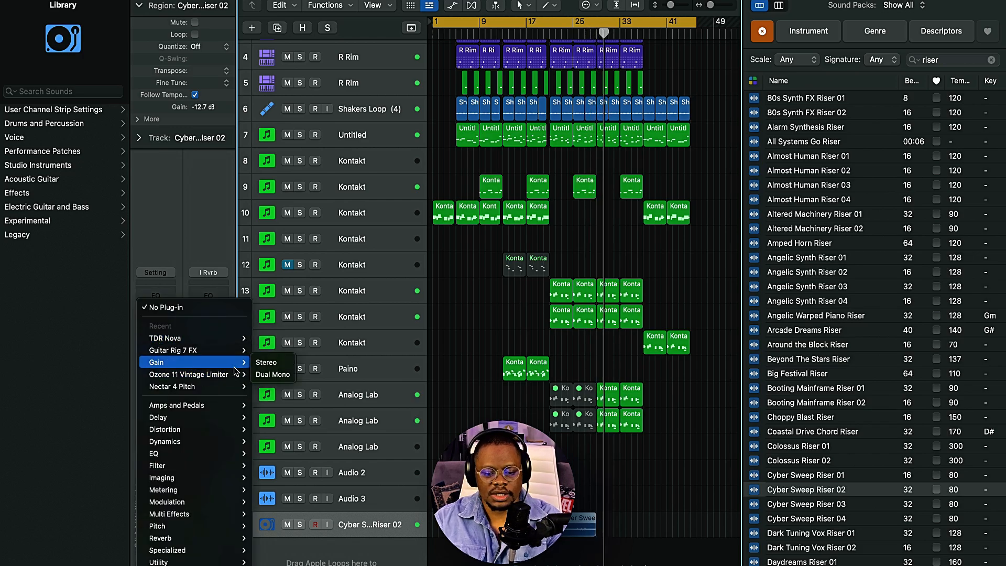
click(273, 364)
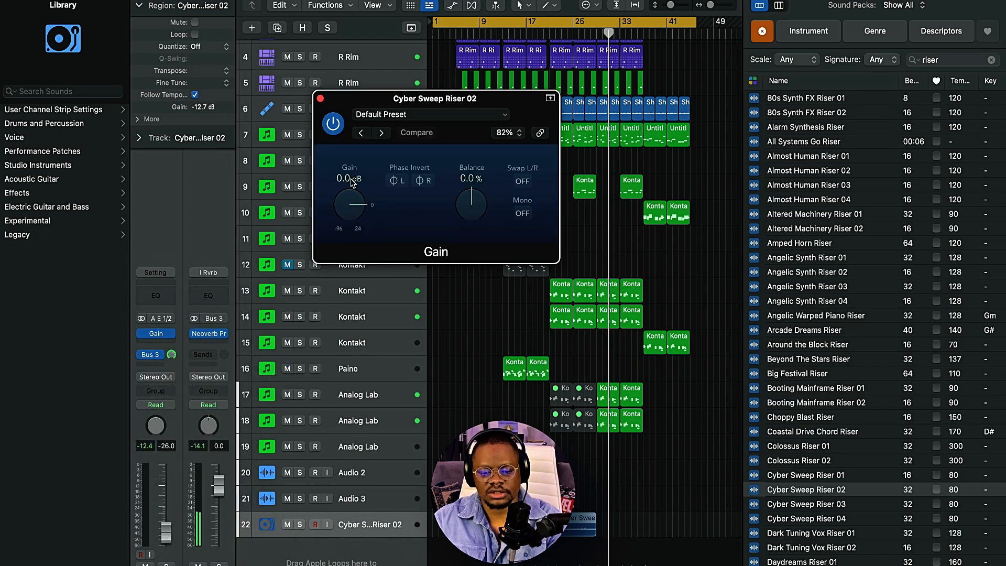
double_click(338, 178)
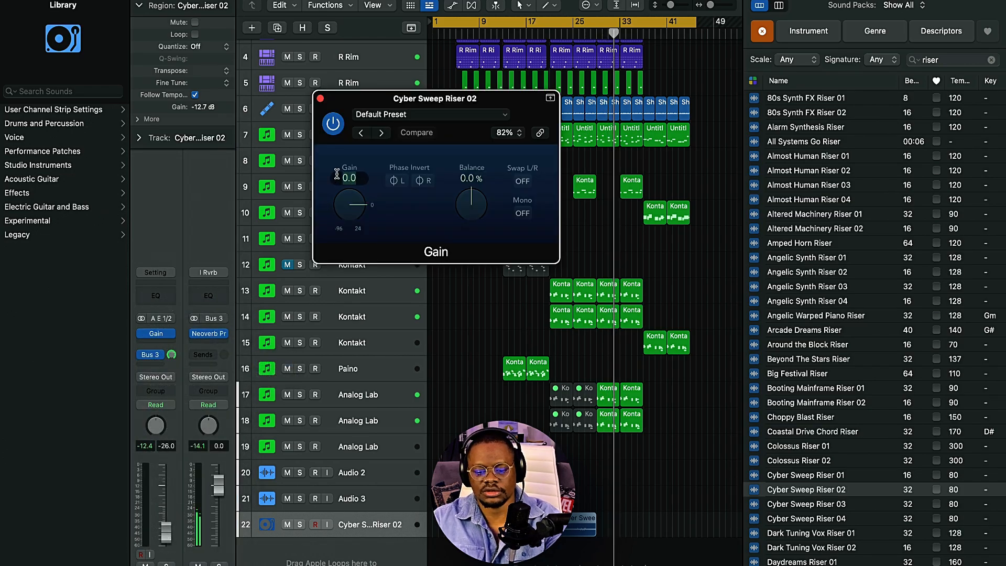
text(-5)
key(Return)
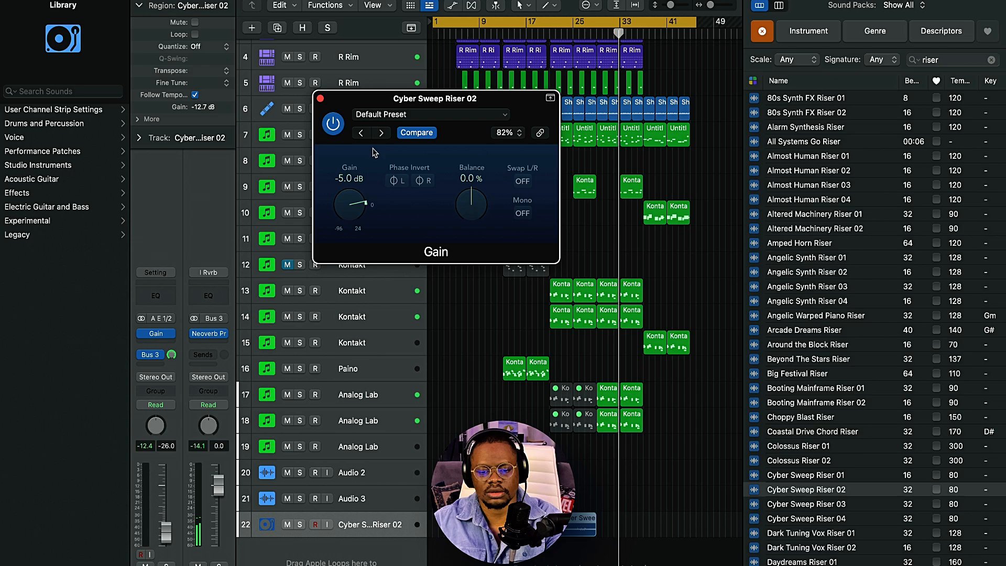
click(321, 99)
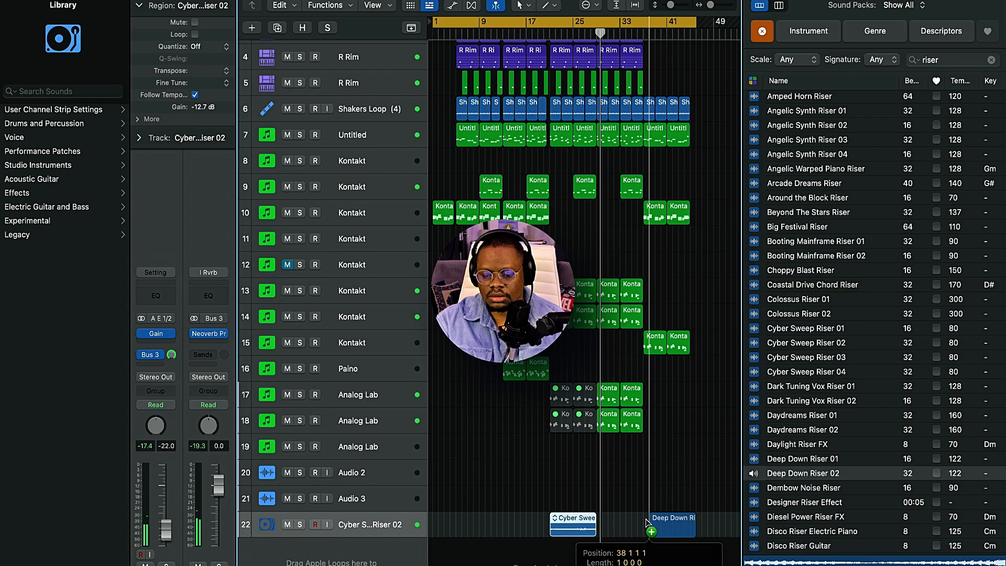
Step: Add Deep Down Riser 02 to the riser track at bar 21 and fit Cyber Sweep Riser 02 into bars 17 to 21
drag(681, 522, 647, 523)
click(652, 501)
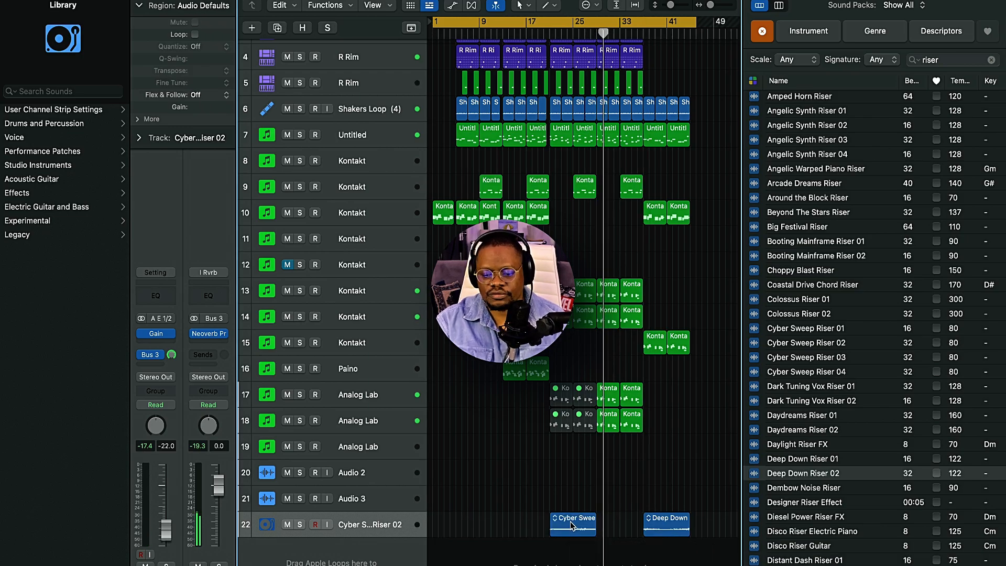
drag(572, 526, 525, 526)
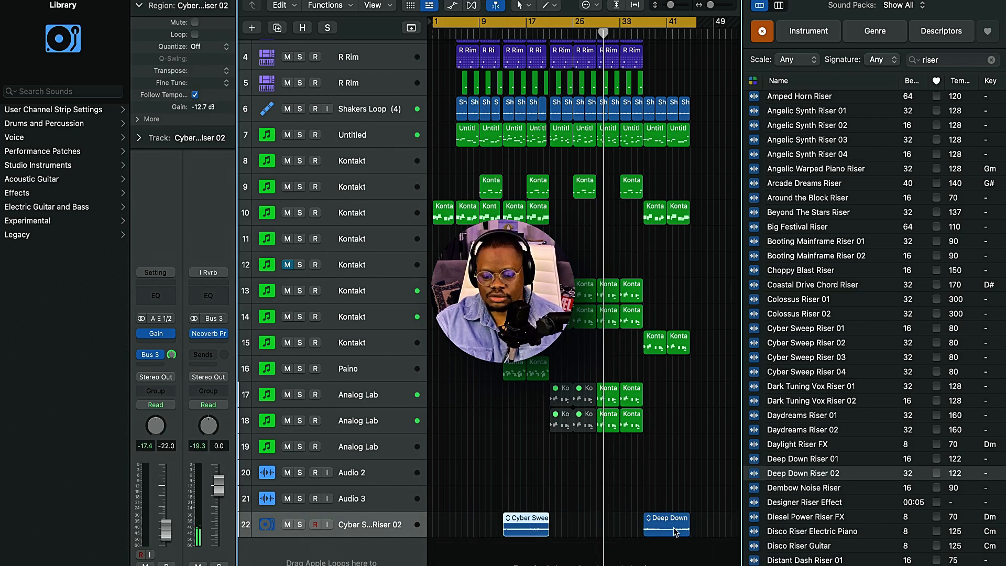
drag(675, 531, 582, 532)
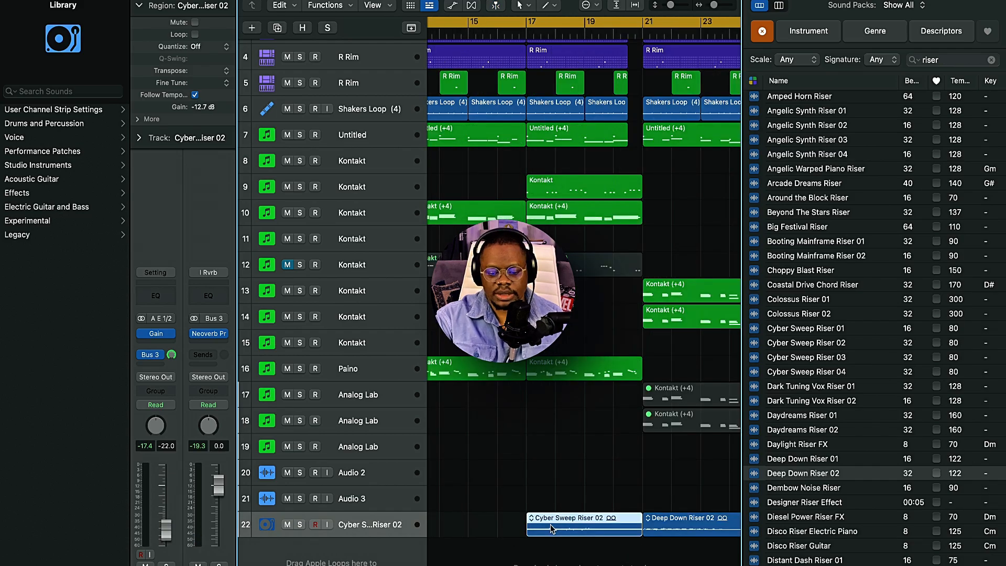
Step: Add a fade-in to the Cyber Sweep Riser 02 region with the Fade tool and play it back
key(t)
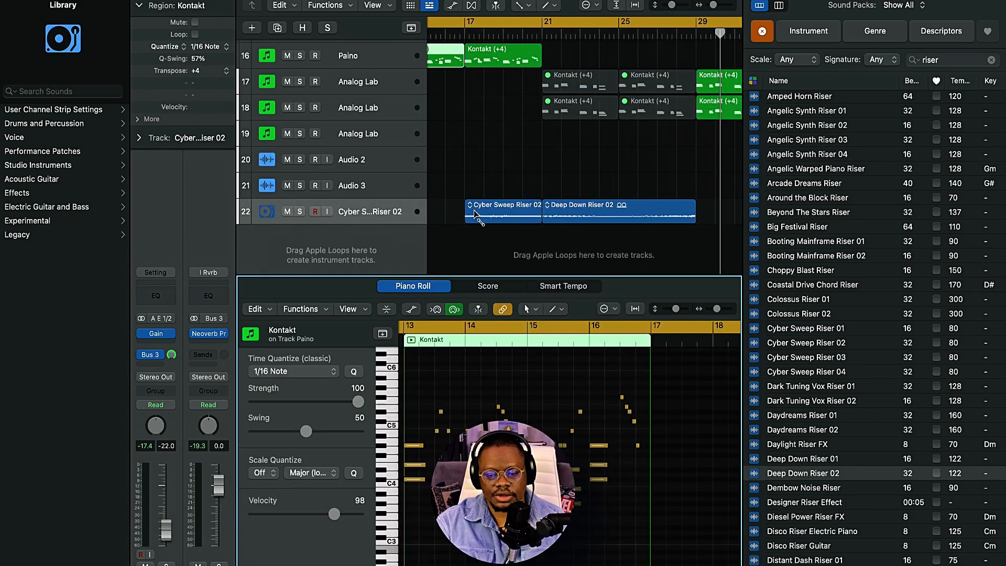
click(465, 211)
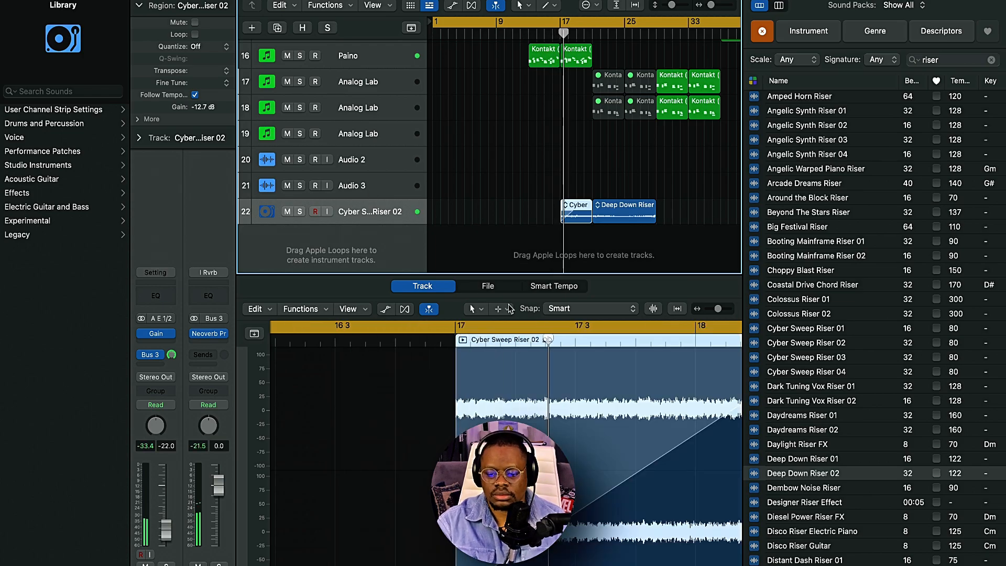
scroll(563, 388, right, 2)
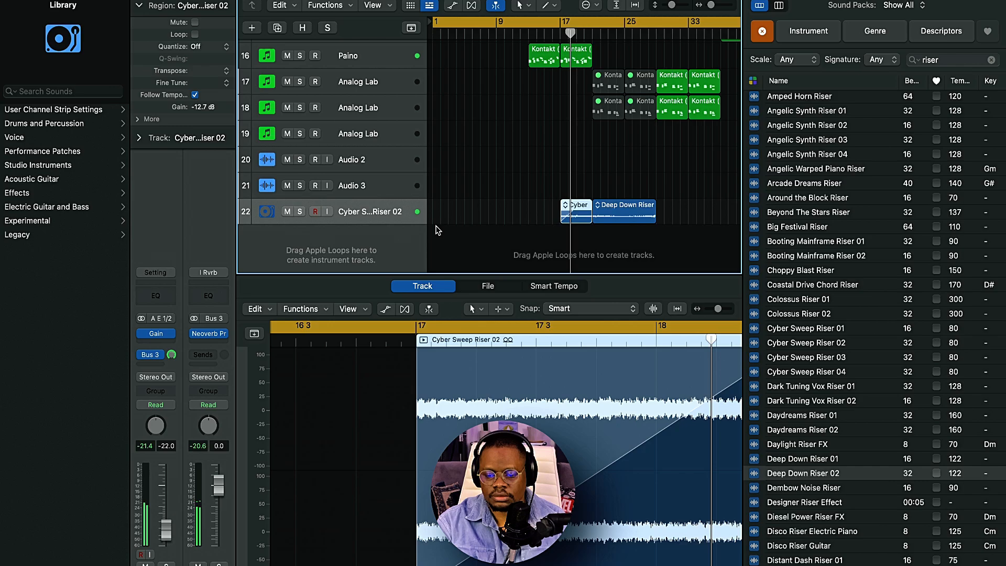
scroll(495, 214, down, 5)
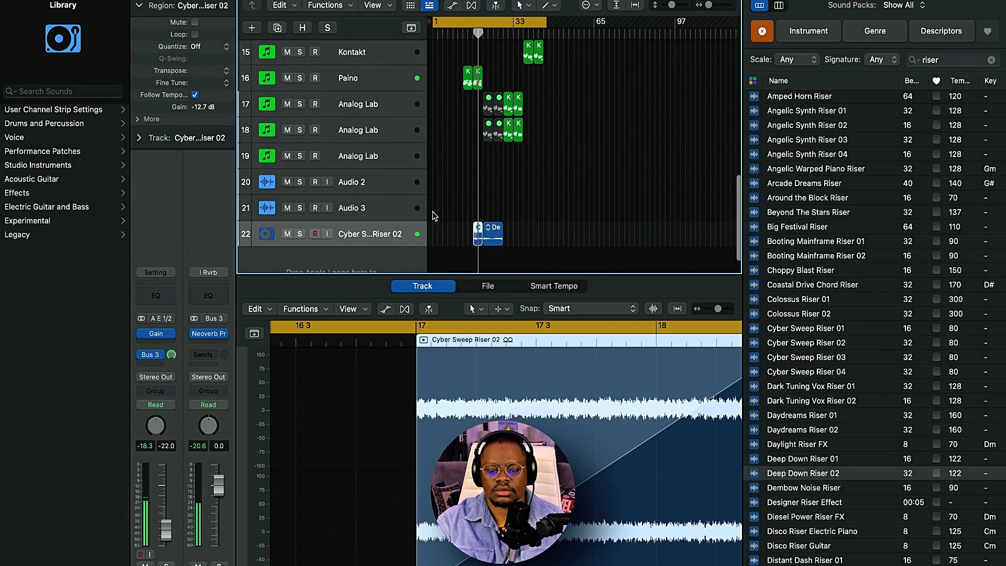
Step: Select the riser track's regions and close both the audio editor and the Loop Browser
click(381, 234)
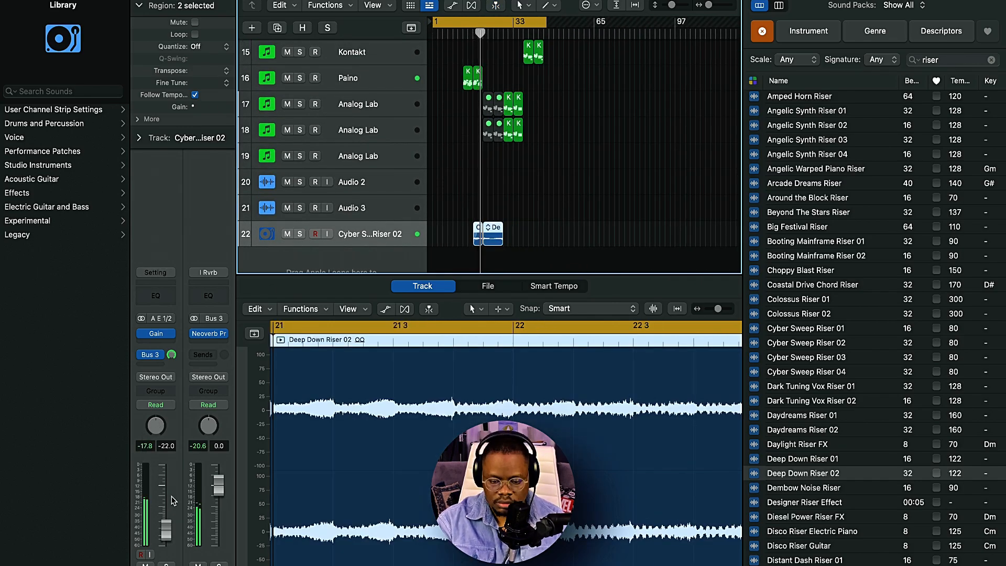
key(e)
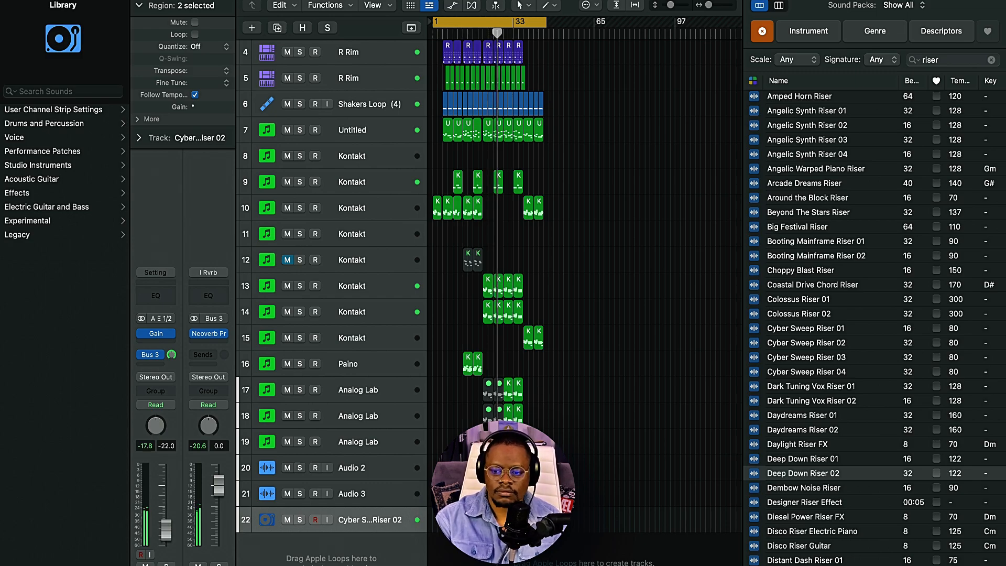
key(o)
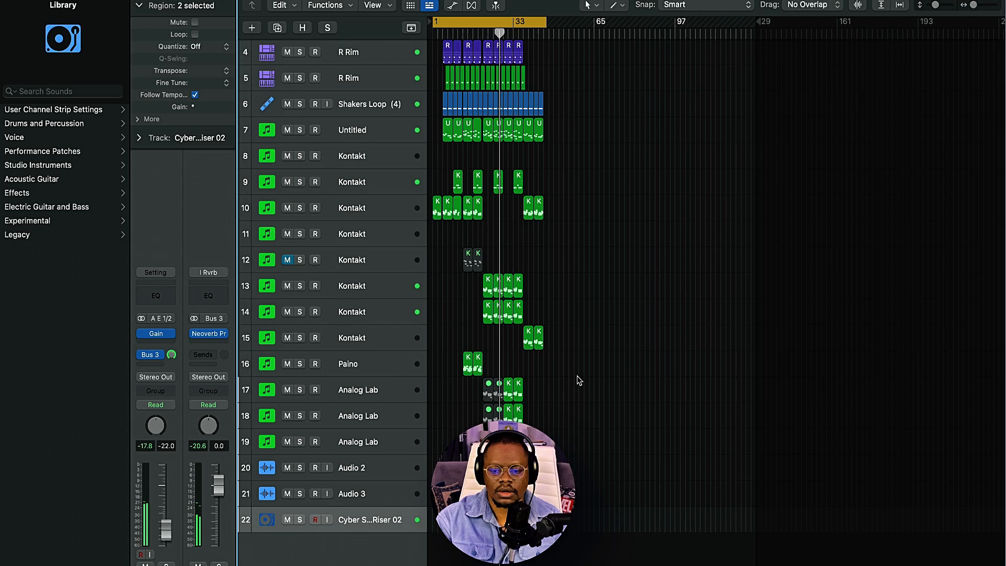
Step: Move the Cyber Sweep Riser 02 track up to sit directly below Analog Lab track 18
scroll(580, 380, up, 5)
scroll(579, 380, down, 3)
scroll(579, 380, left, 2)
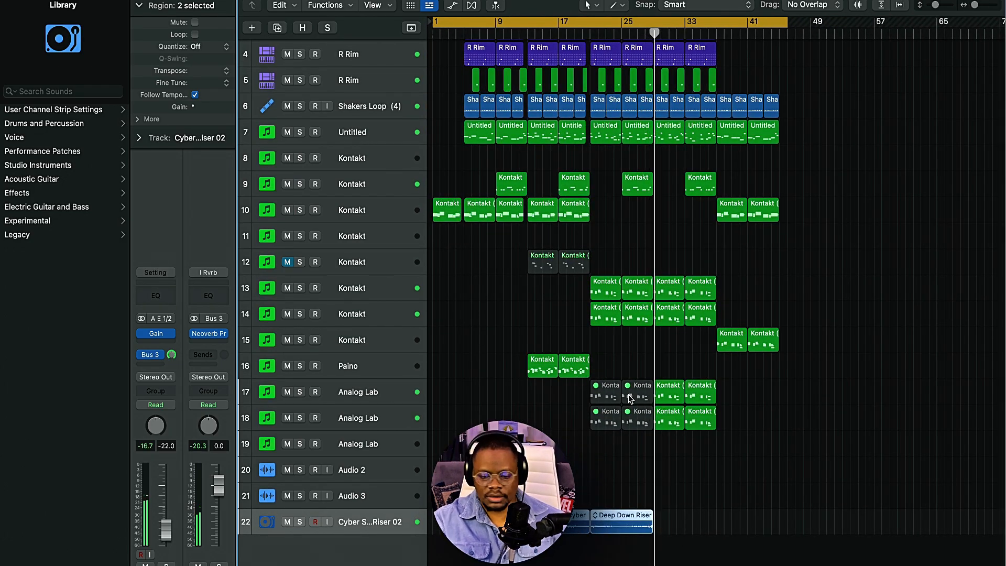
click(735, 489)
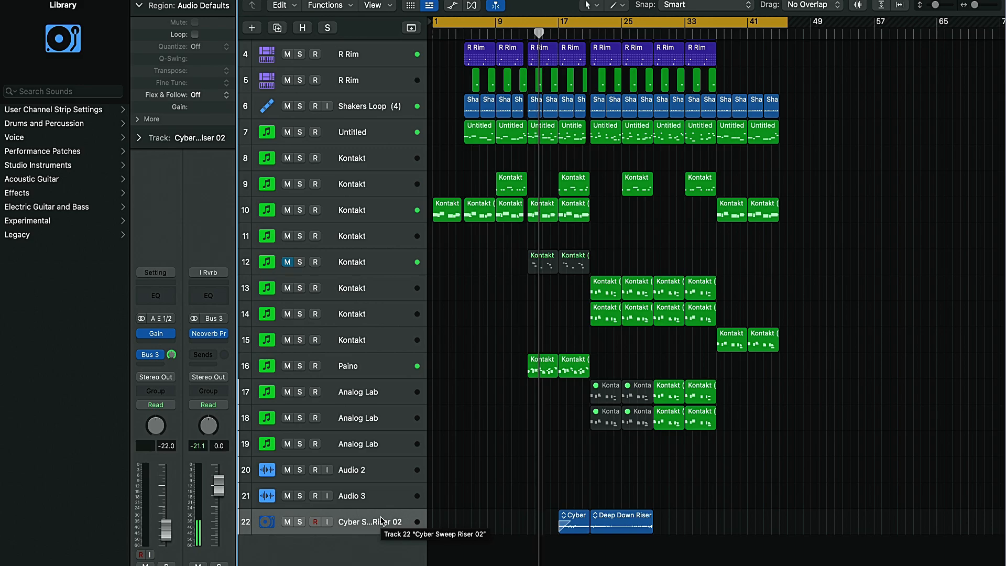
drag(382, 519, 385, 444)
scroll(634, 248, up, 5)
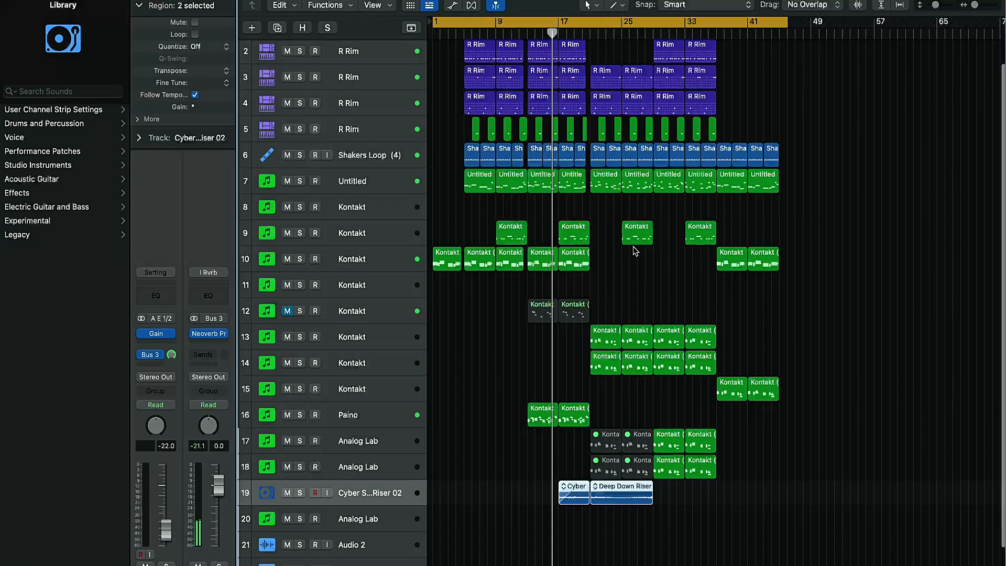